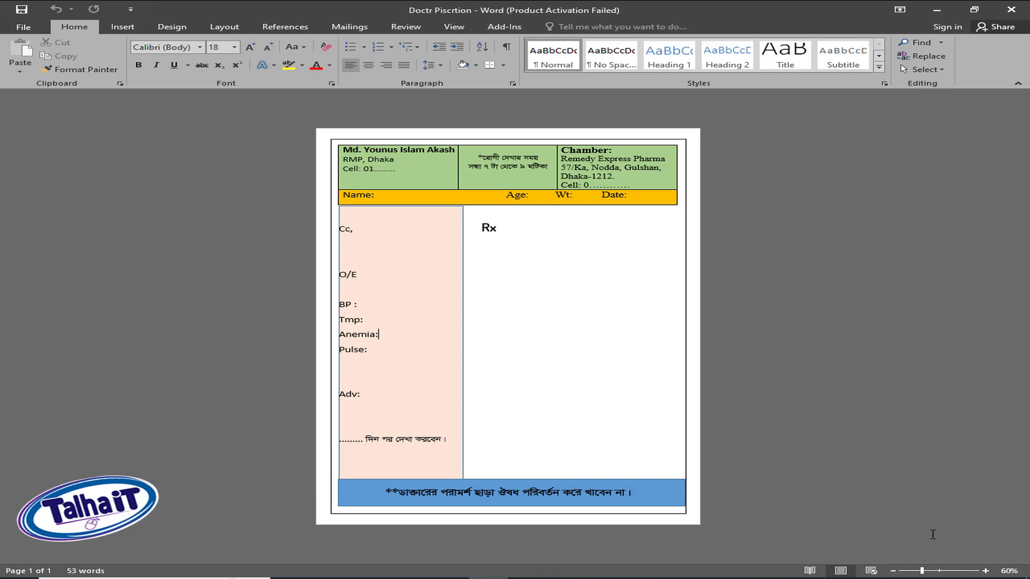
Create a new blank Word document
left_click(985, 572)
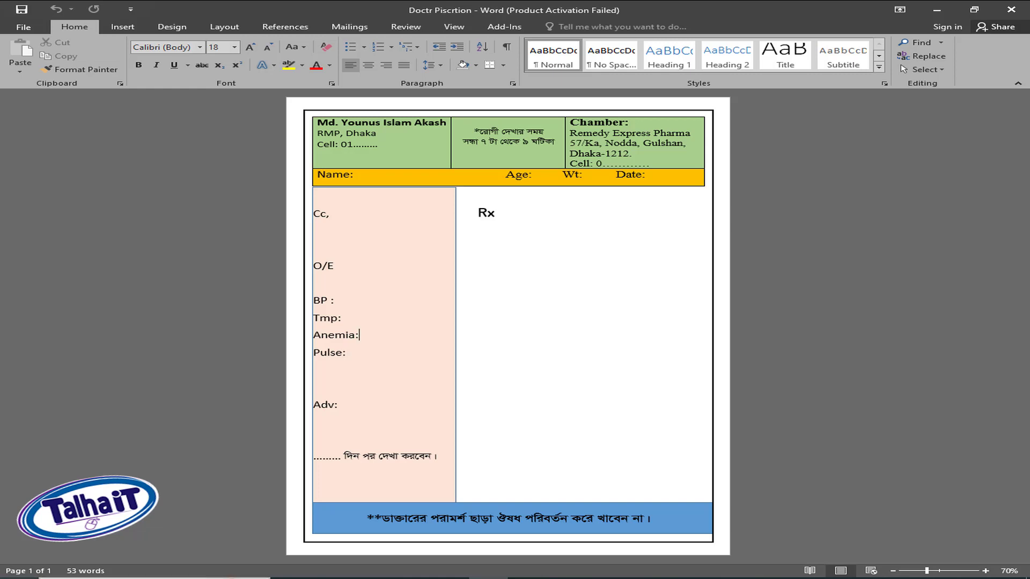
key("super")
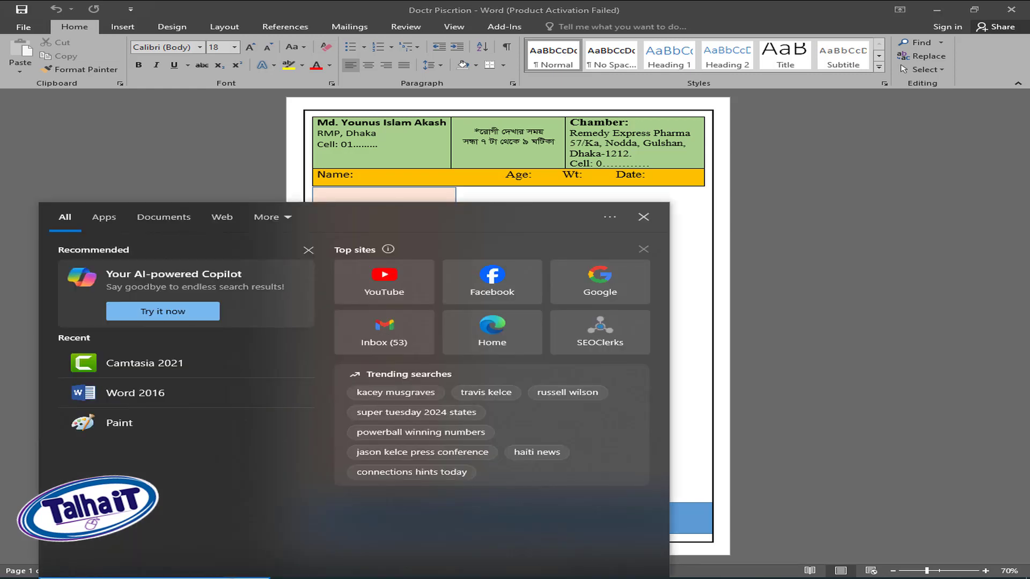
type("ms")
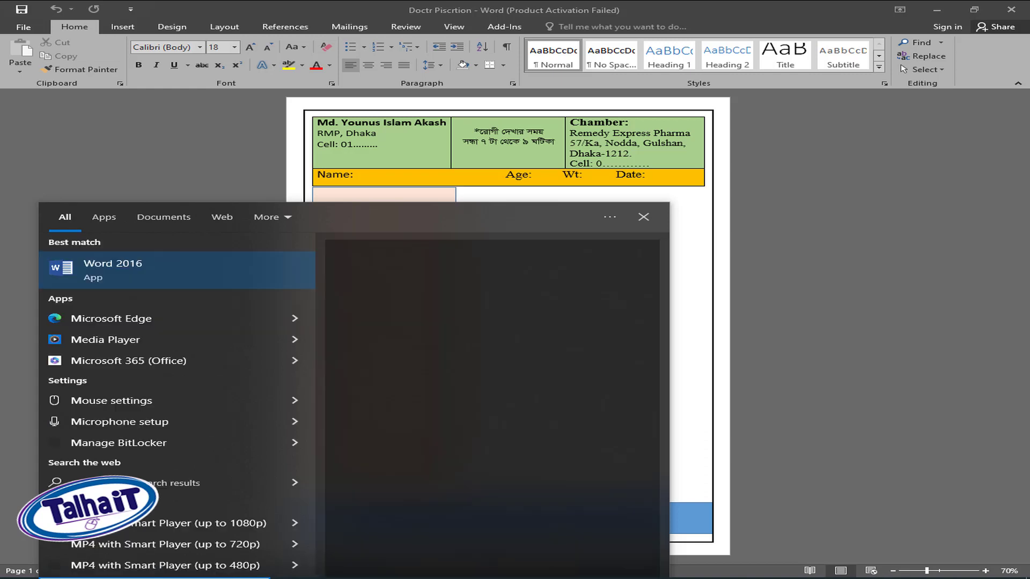
key("Return")
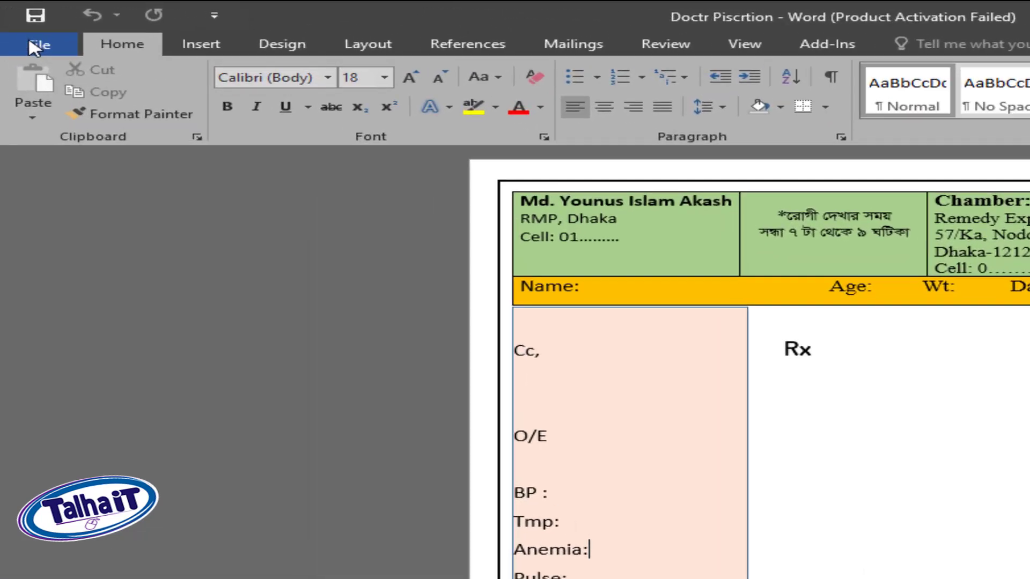
left_click(23, 27)
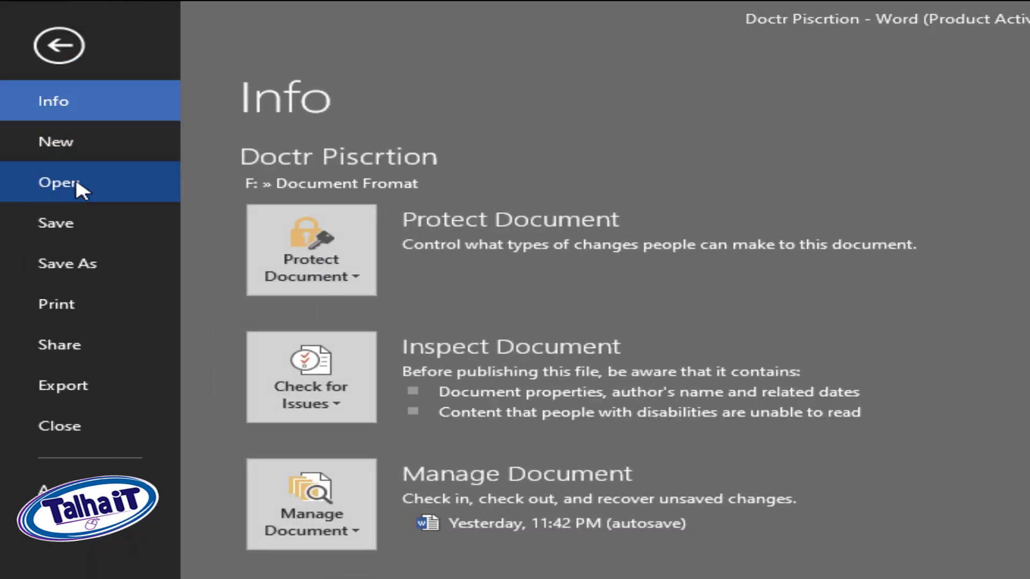
left_click(39, 137)
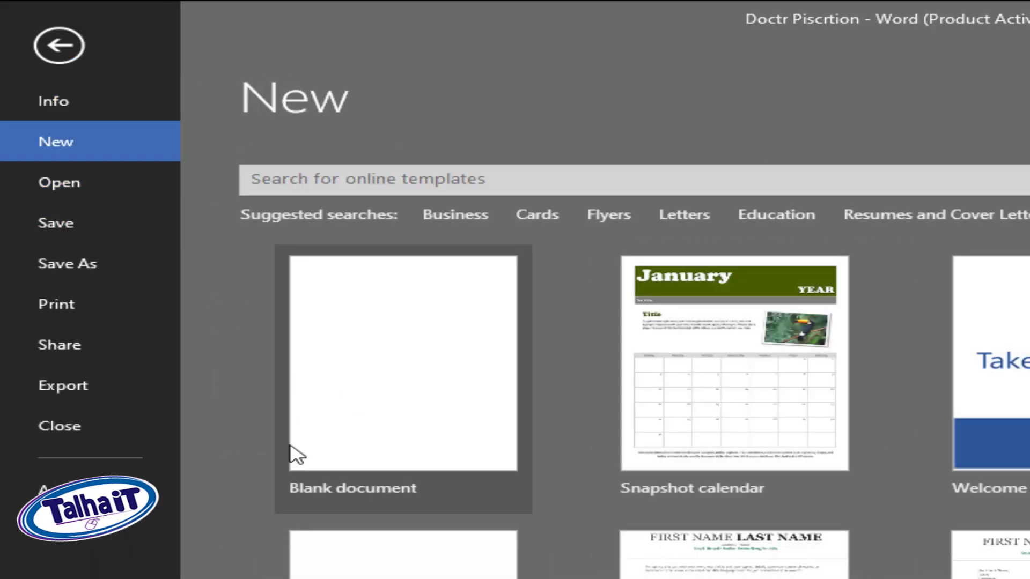
left_click(421, 430)
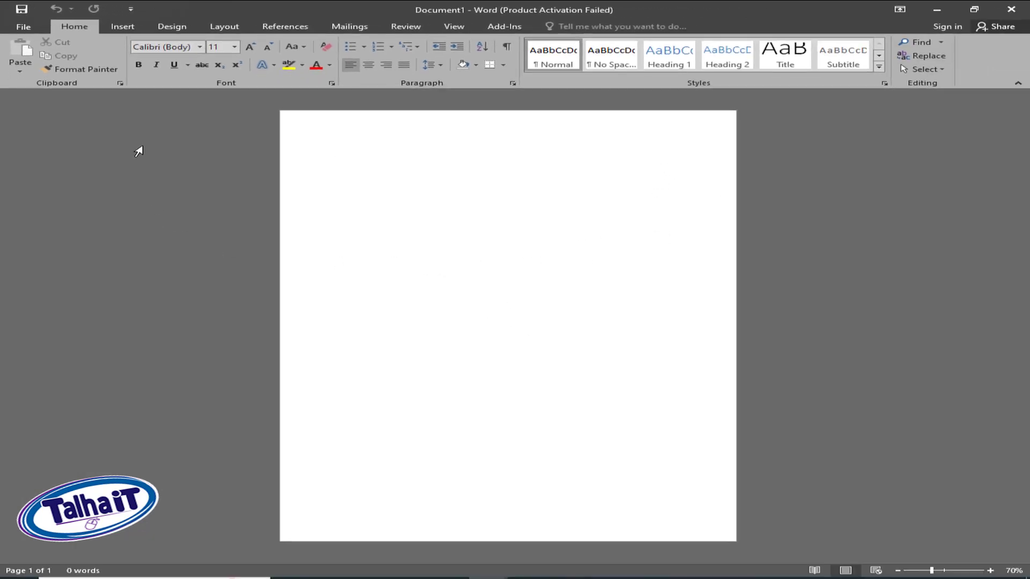
Switch the page to a different paper size with Narrow margins and zoom in
left_click(224, 29)
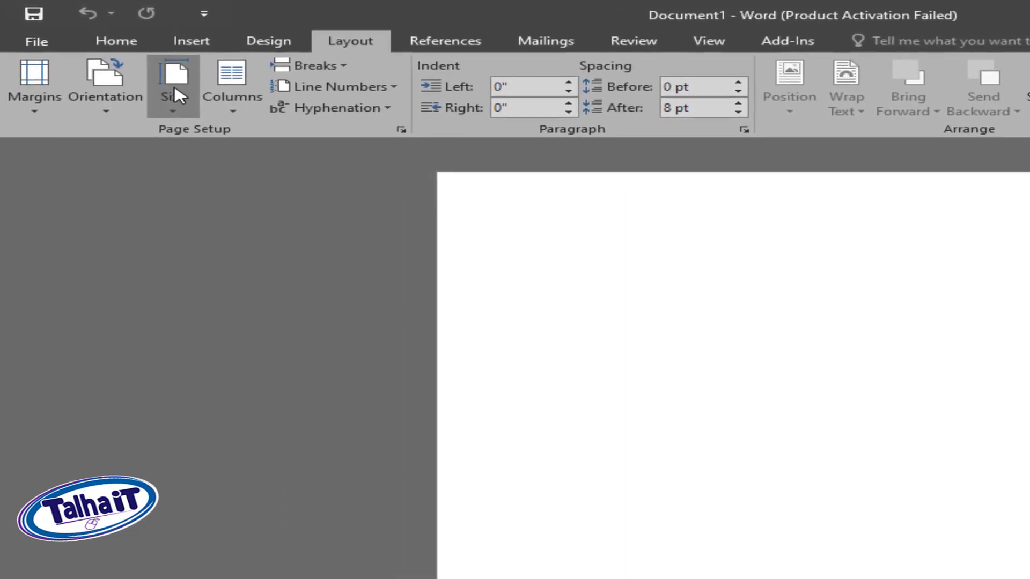
left_click(133, 71)
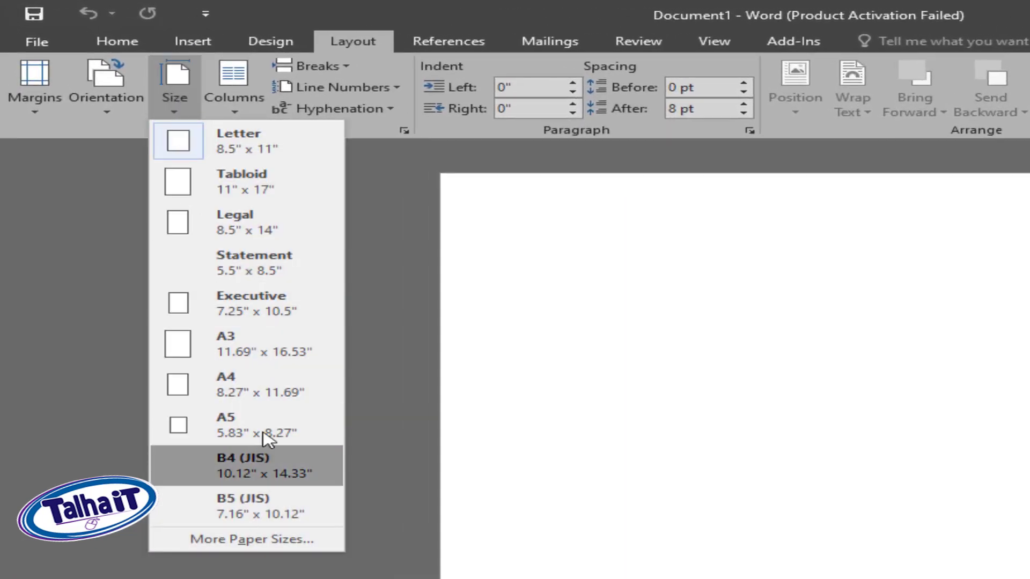
left_click(263, 464)
left_click(43, 96)
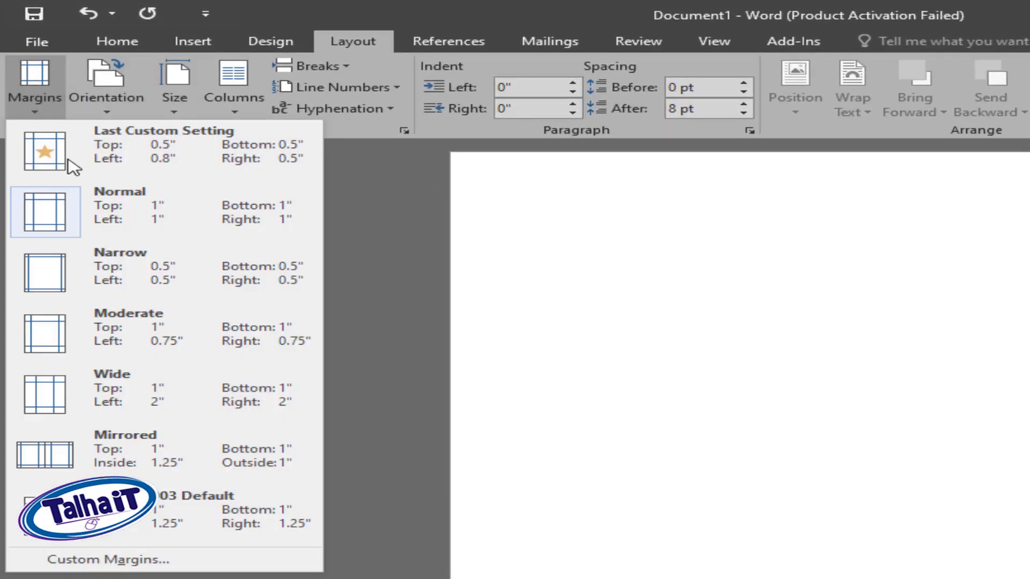
left_click(153, 275)
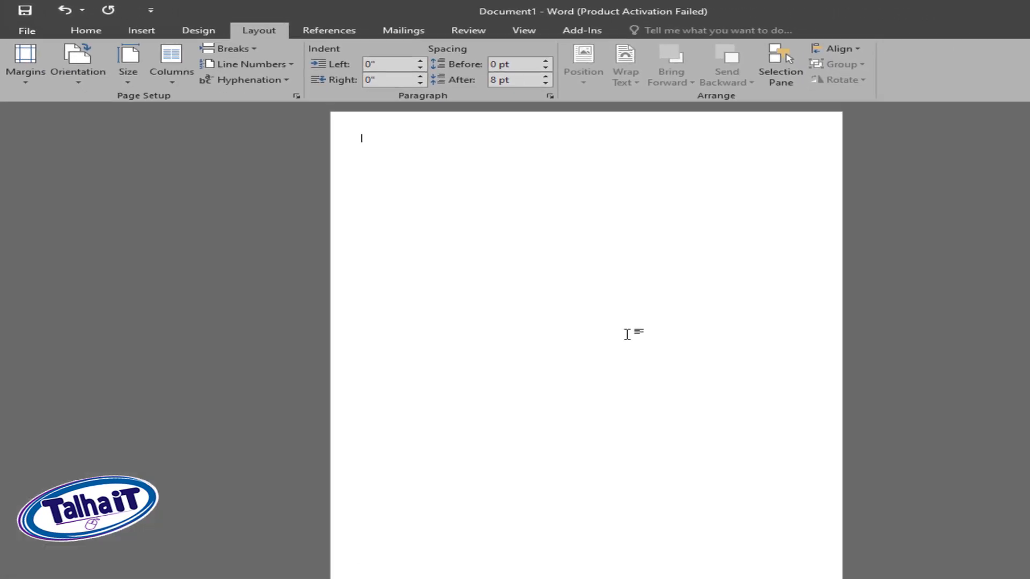
left_click(991, 572)
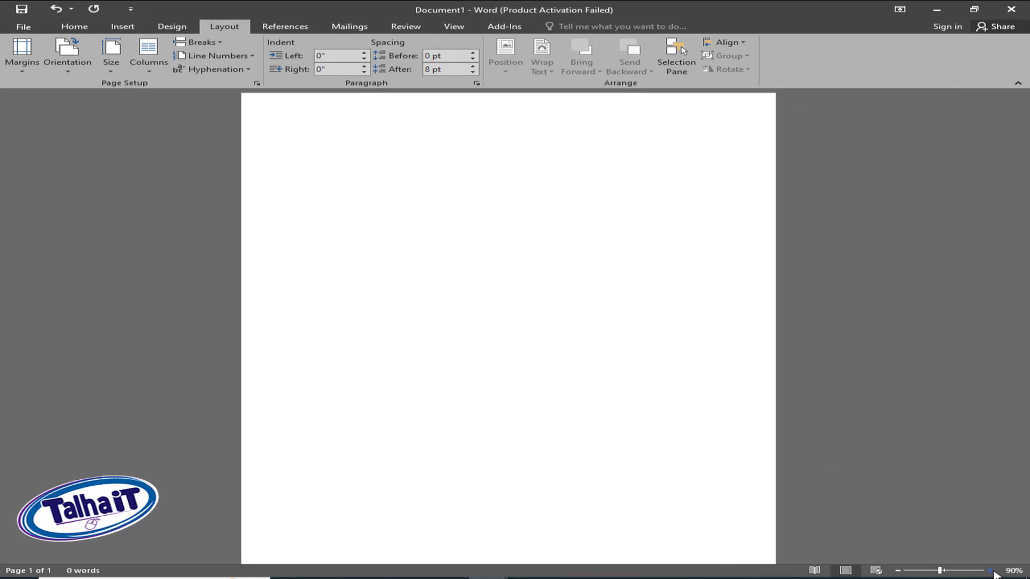
Zoom to 90%, check the finished prescription, then bring up Document1's table grid
left_click(991, 571)
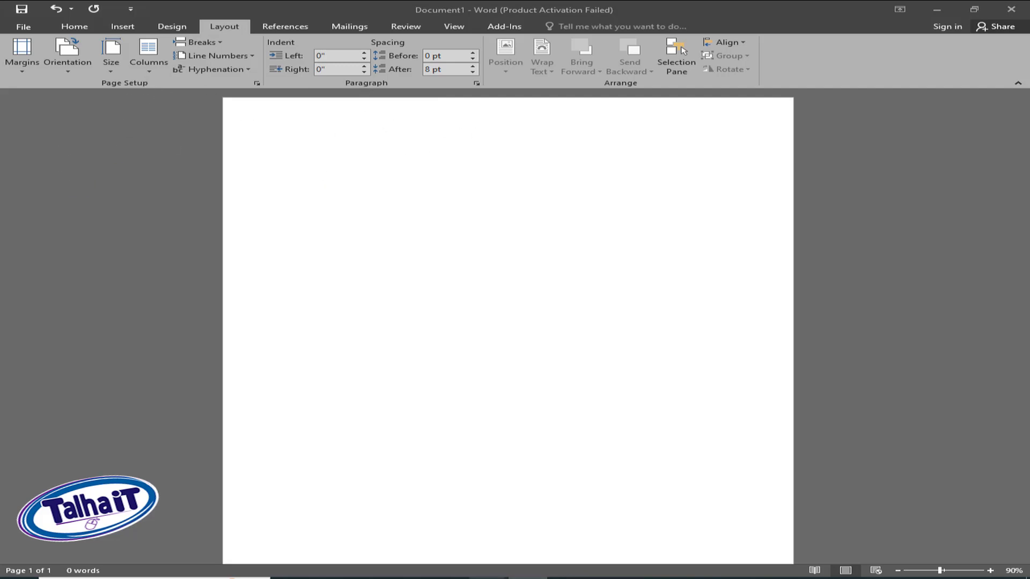
mouse_move(492, 573)
left_click(448, 556)
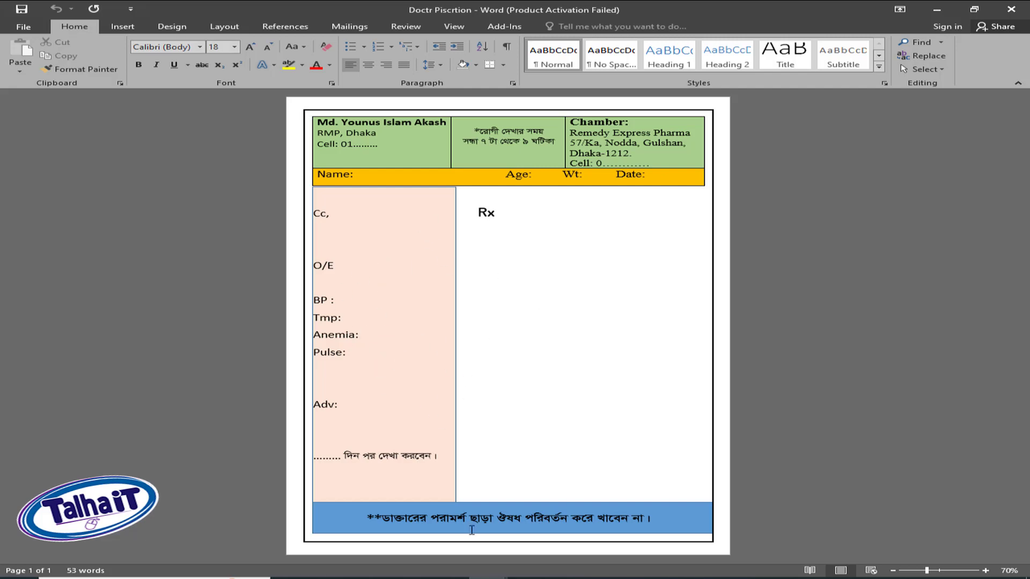
mouse_move(490, 577)
left_click(582, 520)
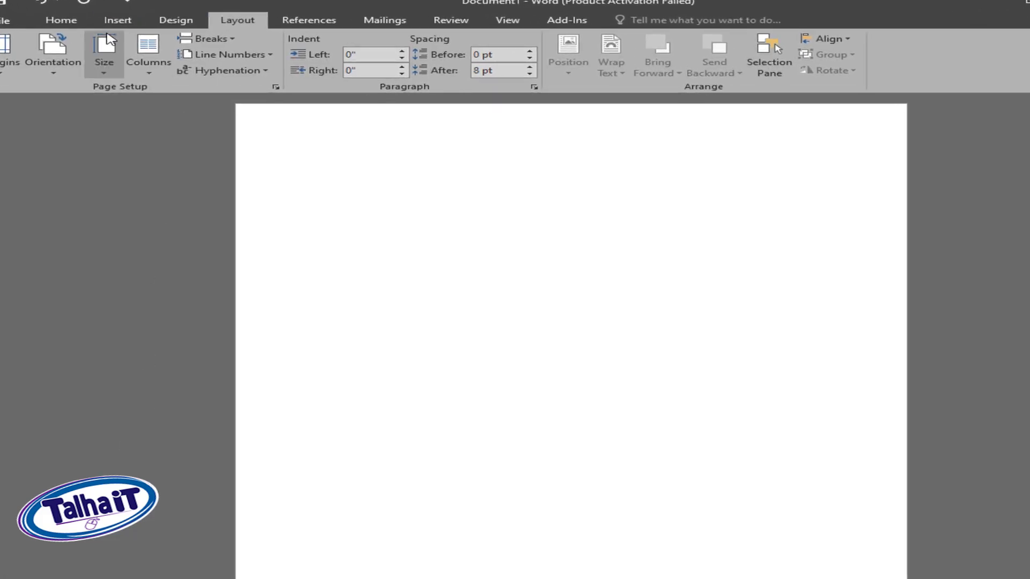
left_click(110, 15)
left_click(98, 71)
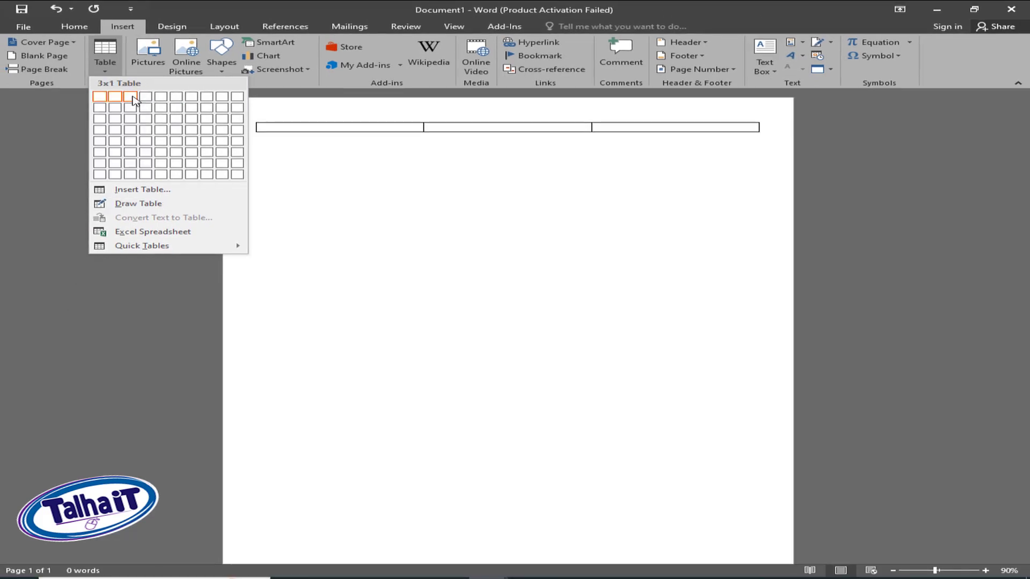
Insert the 3x1 table and switch its font to Dosis SemiBold
left_click(134, 101)
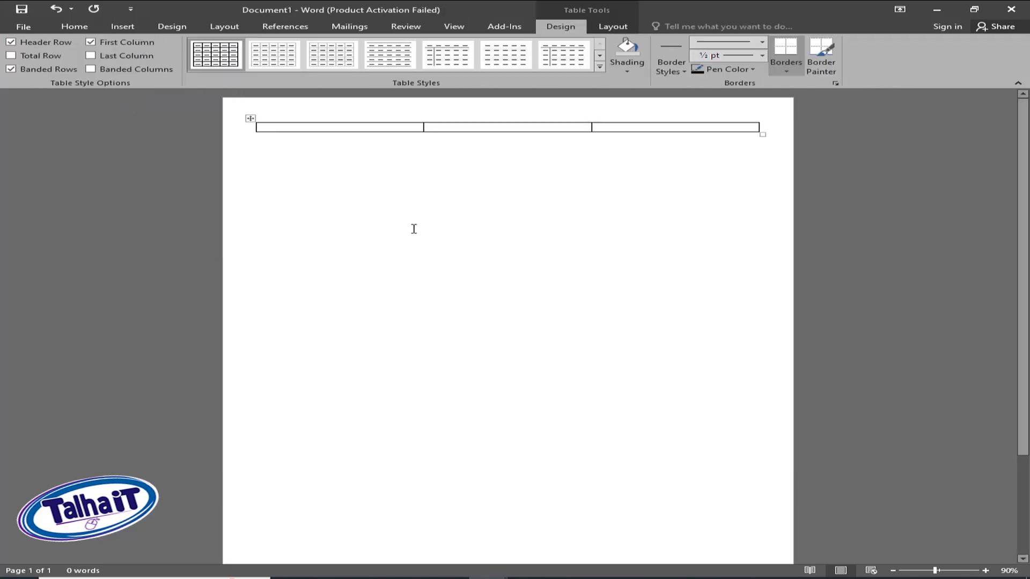
scroll(439, 260, "up", 3)
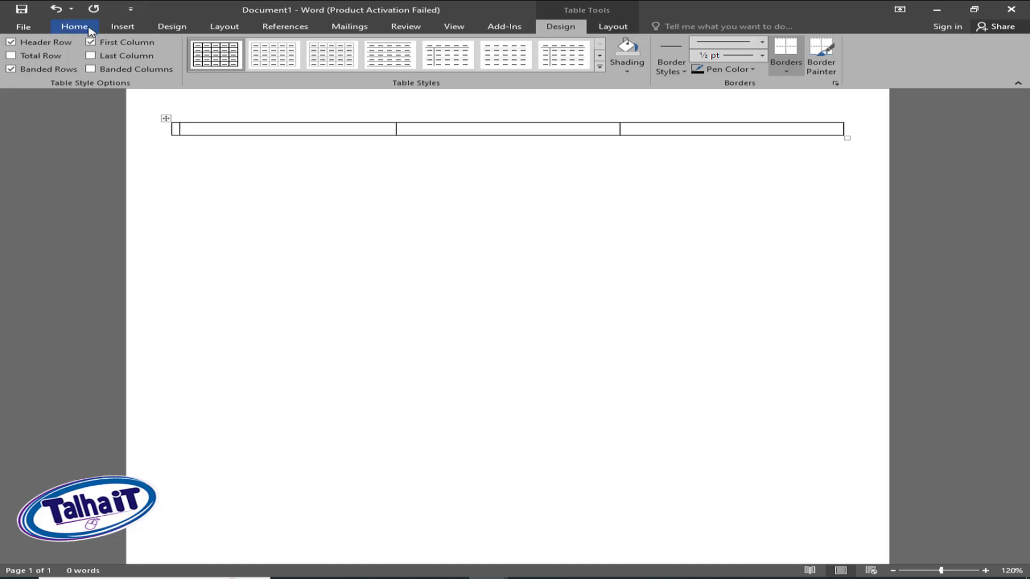
left_click(84, 28)
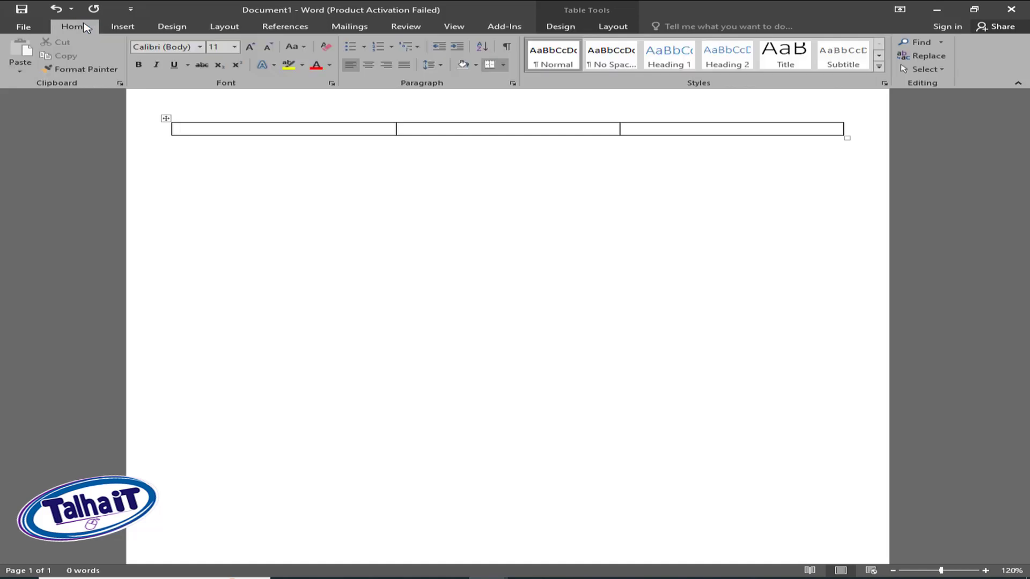
left_click(202, 47)
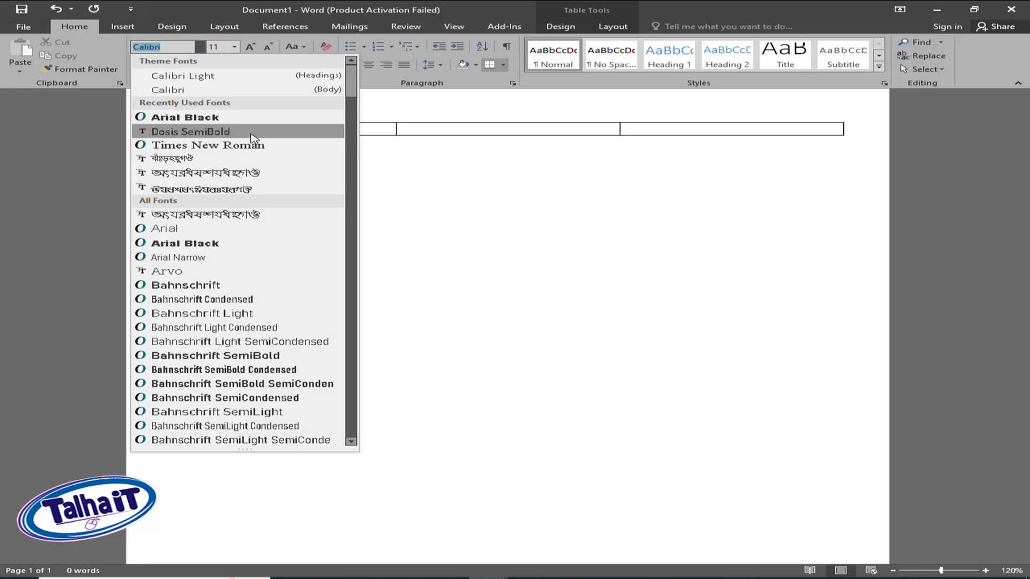
left_click(252, 136)
scroll(396, 272, "up", 2)
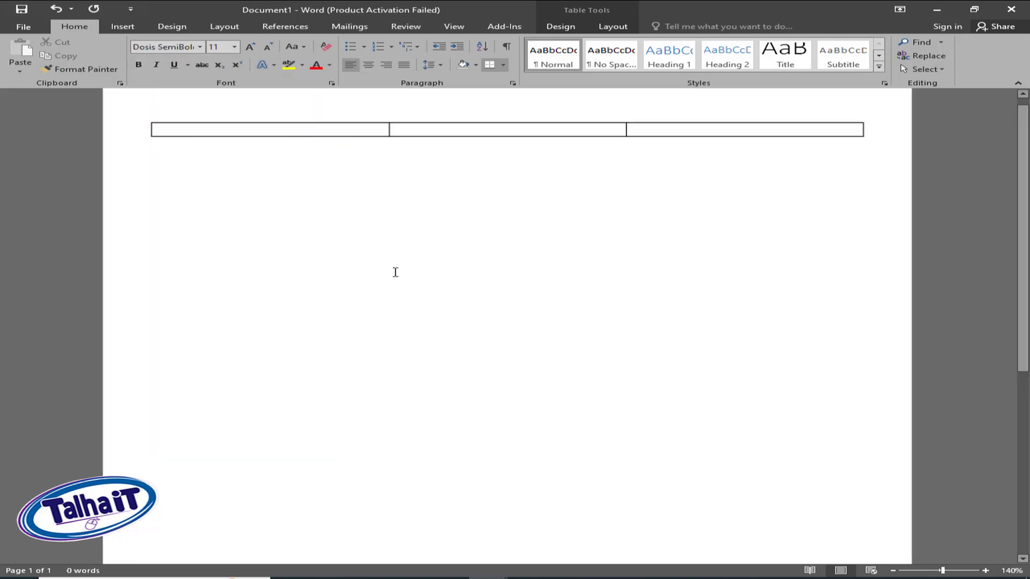
scroll(395, 272, "up", 1)
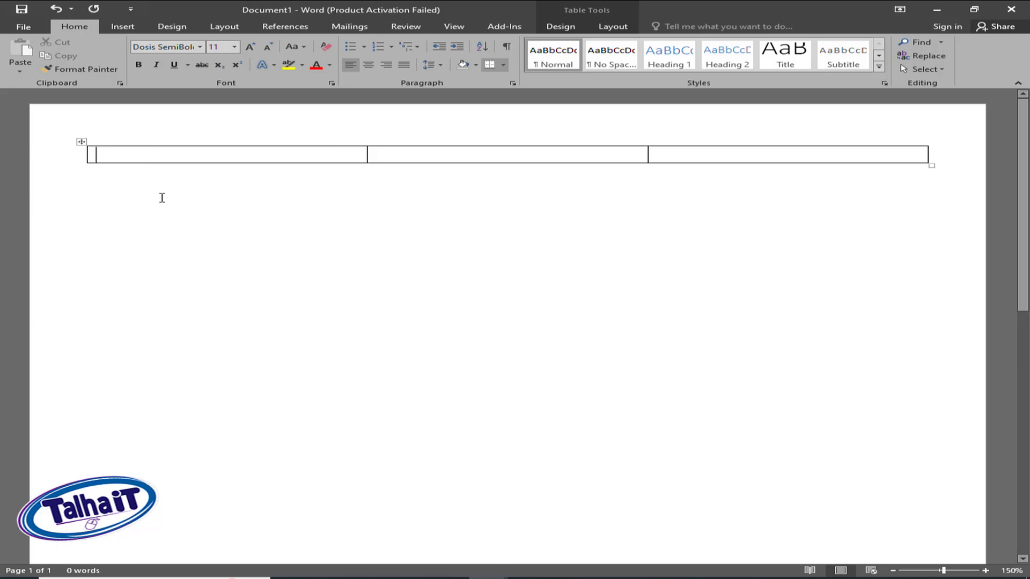
Type the doctor's name and 'Mbbs Fcps' as the first lines of the left cell
type("D")
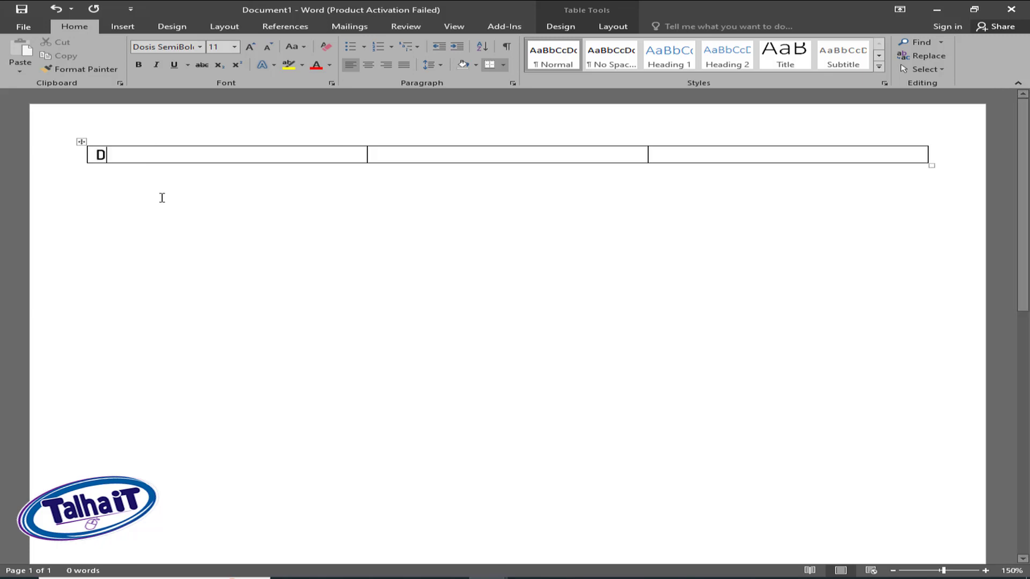
type("r. M")
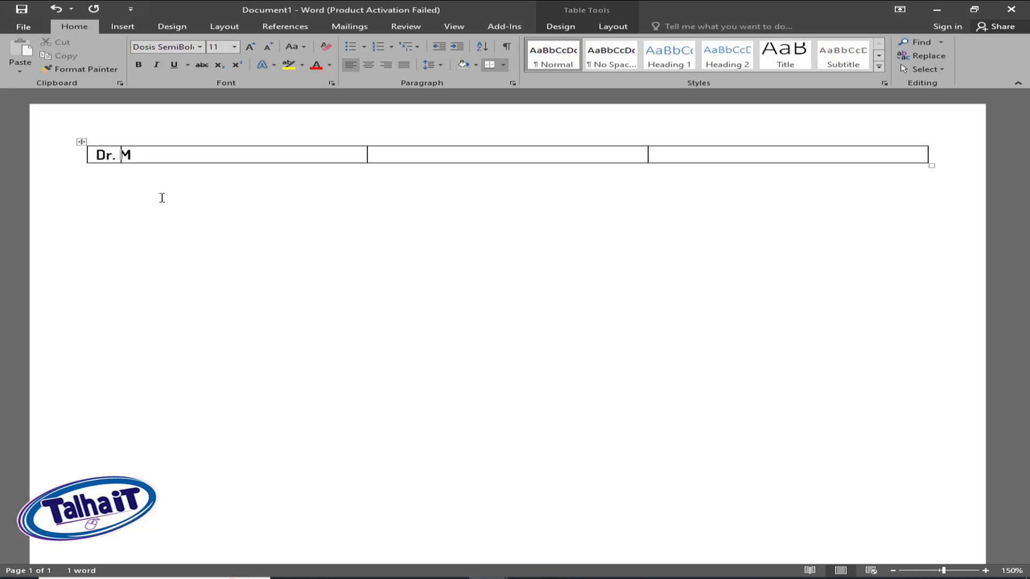
type("d Akash")
key("Return")
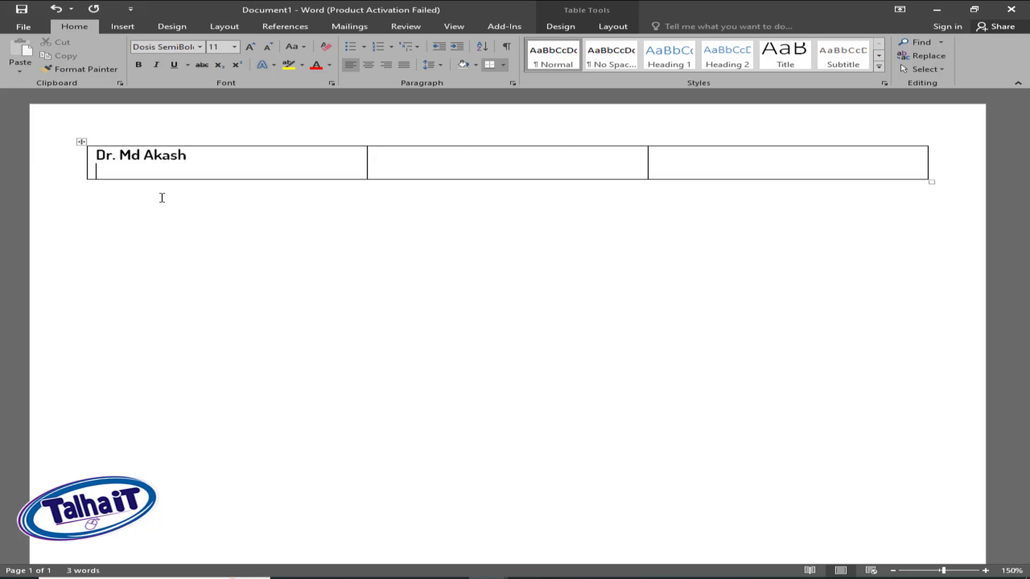
type("Mbbs ")
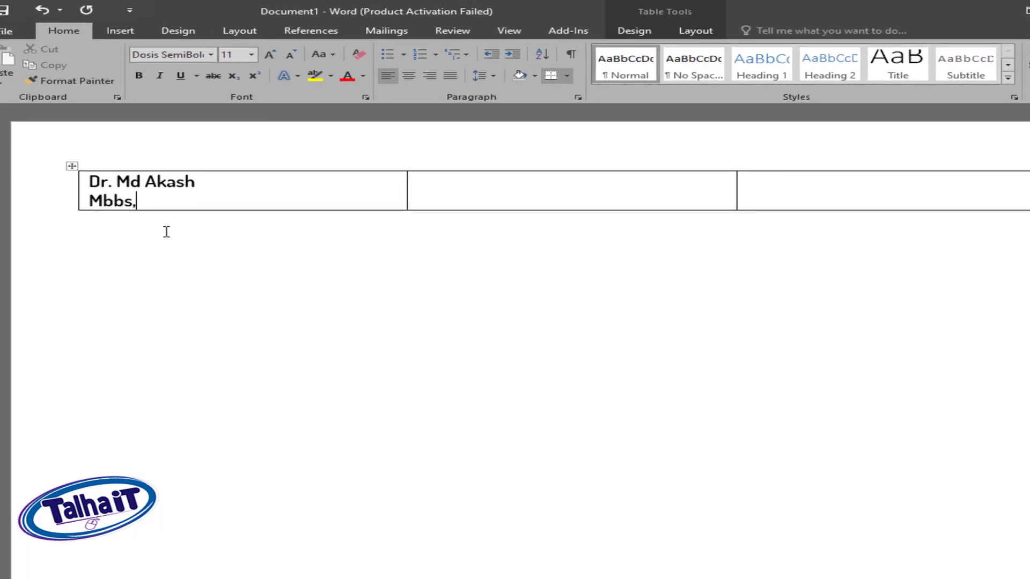
type(" FC")
key("BackSpace")
type("cps")
key("Return")
Add 'Reg No.', 'Contact : +88' and 'E-mail:' lines, then move to the middle cell
type("Reg")
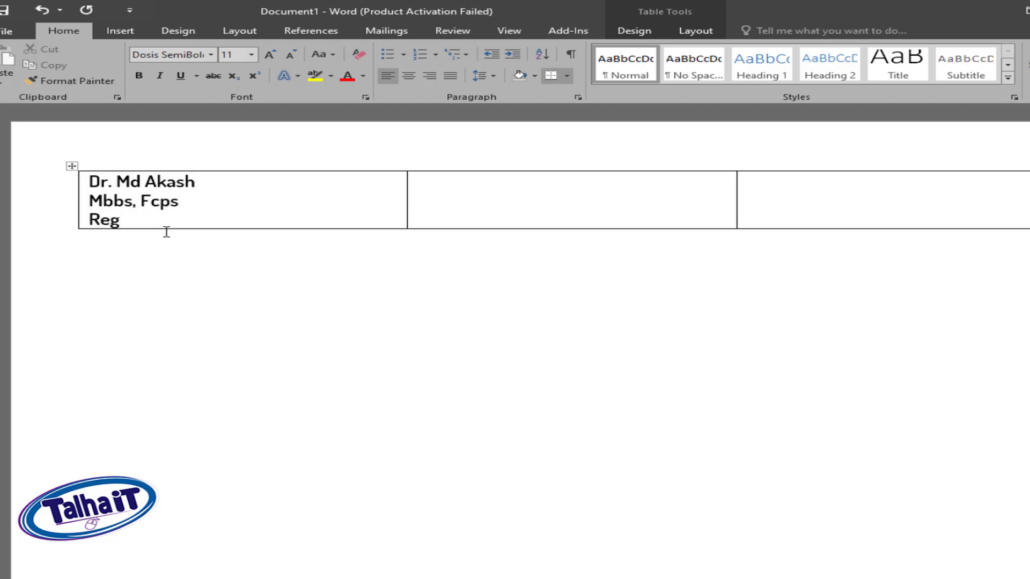
type(" No.")
key("Return")
type("Cons")
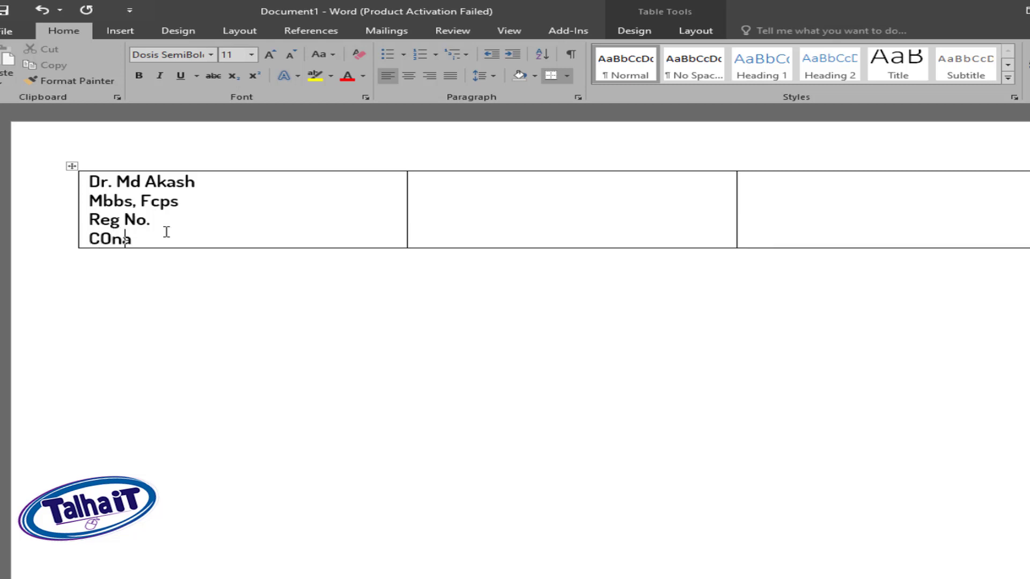
key("BackSpace")
key("BackSpace")
key("BackSpace")
type("ontace")
type("t : +88")
key("Return")
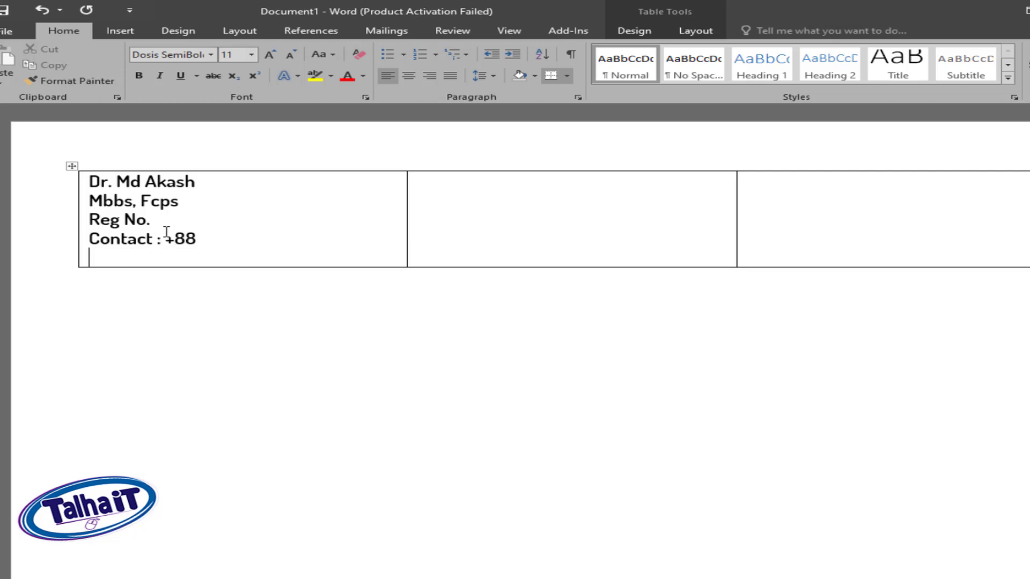
type("E-mail:")
key("Tab")
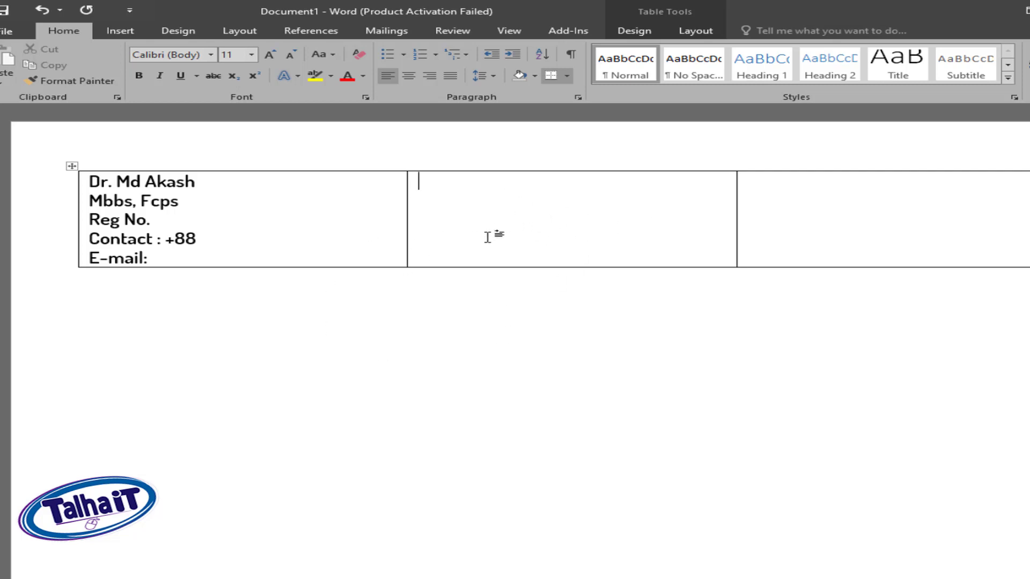
Type a centred Bengali visiting-hours heading in SutonnyMJ in the middle cell
left_click(211, 55)
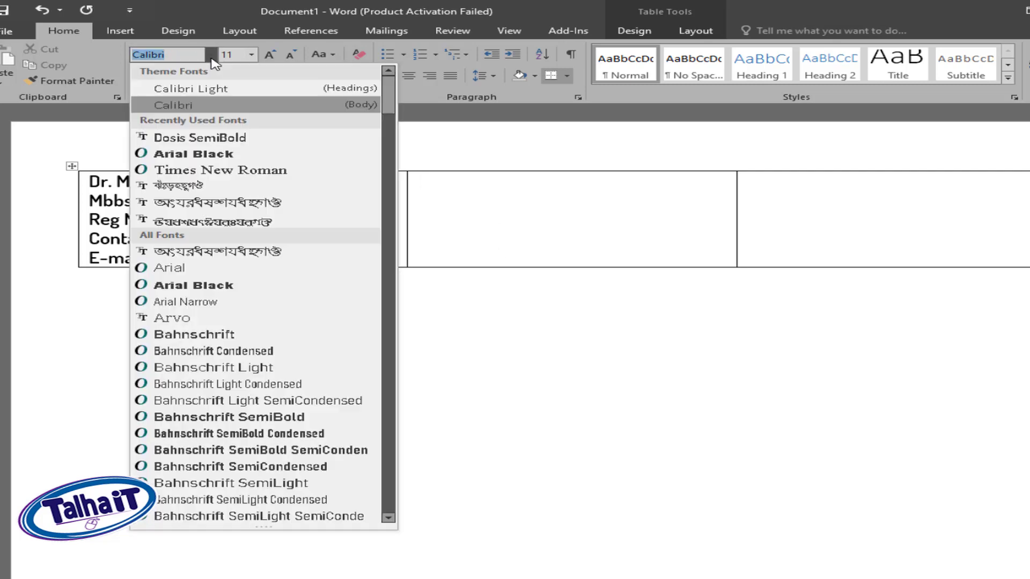
left_click(232, 187)
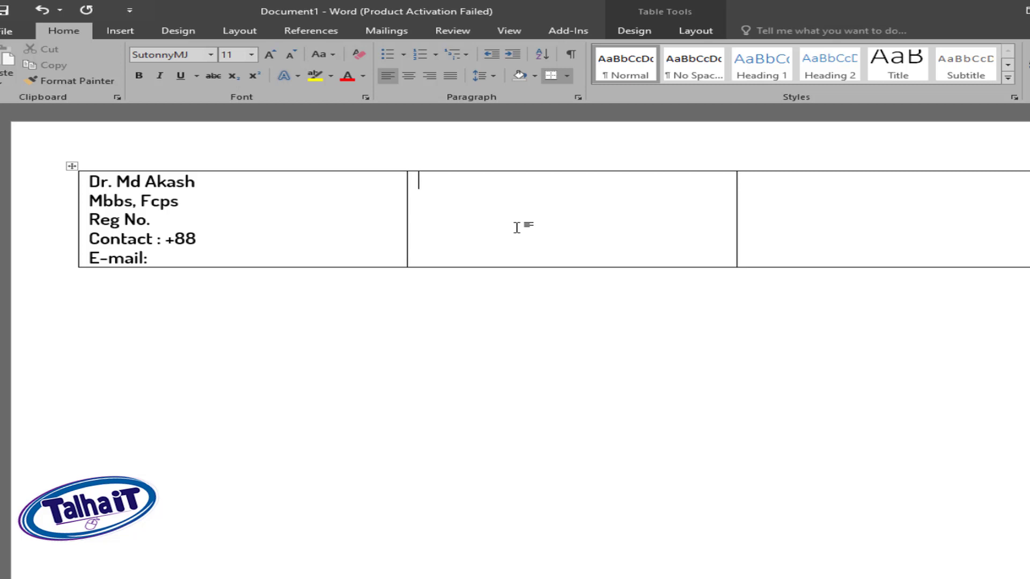
type("রোগী দেখার সময়")
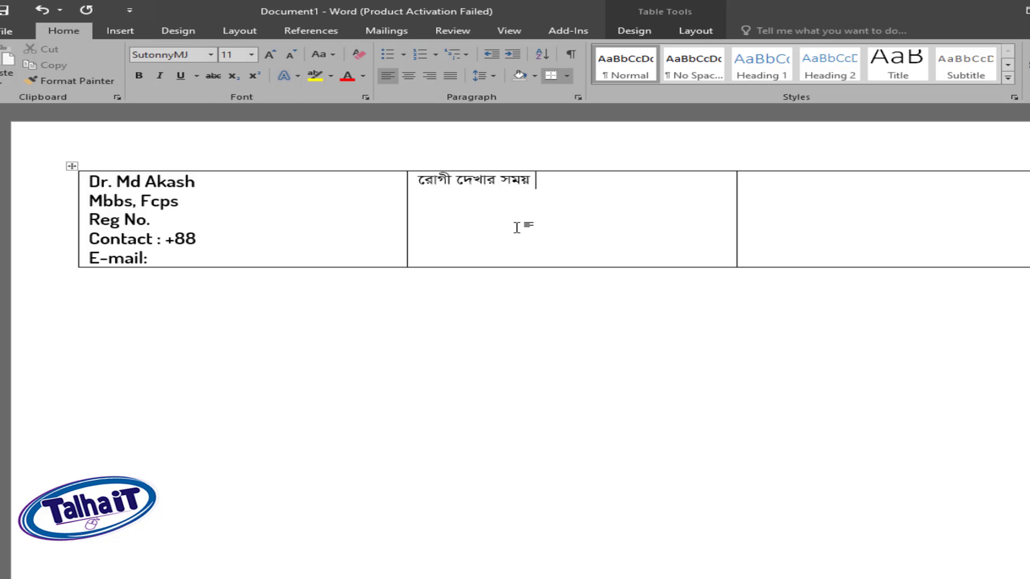
key("ctrl+e")
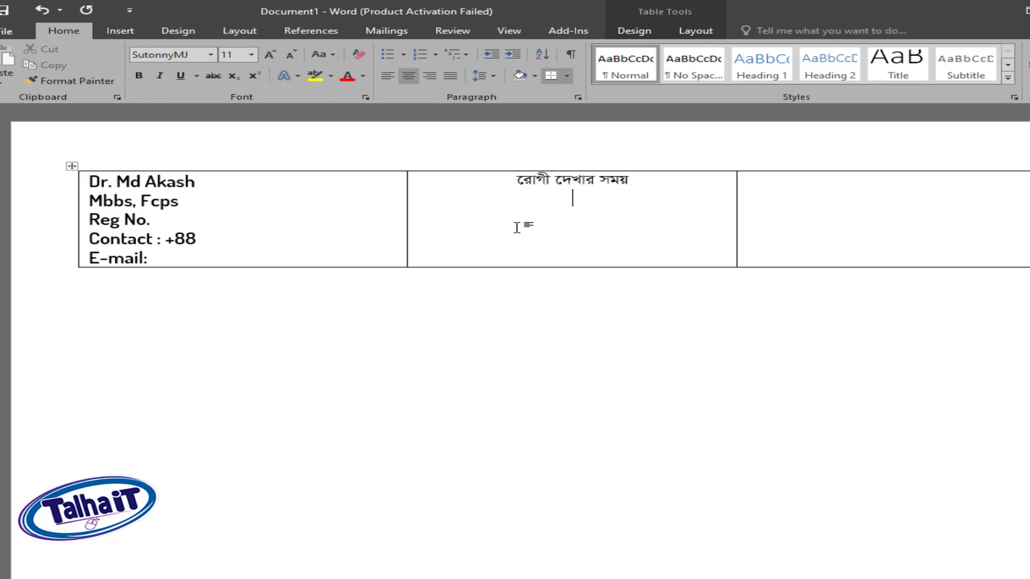
Add the Bengali line for morning 9.00 and evening 8.00, plus an empty paragraph
type("সকলা")
key("BackSpace")
key("BackSpace")
key("BackSpace")
key("BackSpace")
key("BackSpace")
type("সকাল ৯.০০ ঘটিকা সন্")
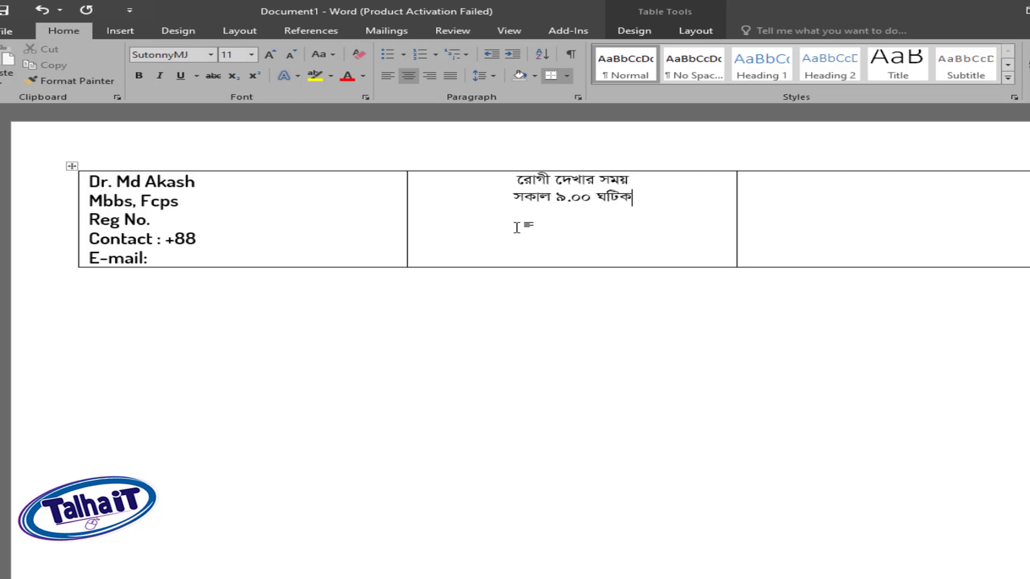
type("থা")
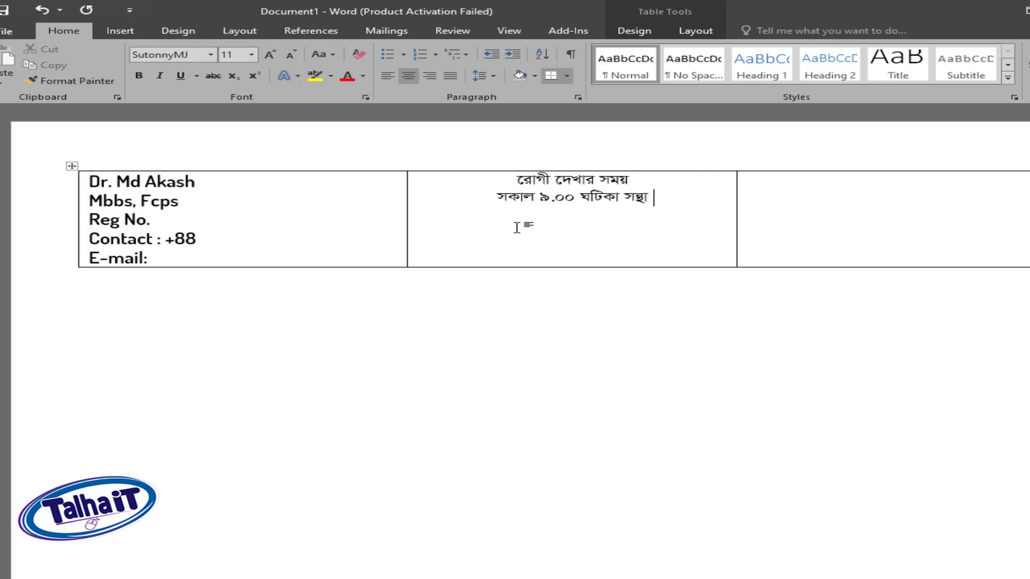
key("BackSpace")
key("BackSpace")
key("BackSpace")
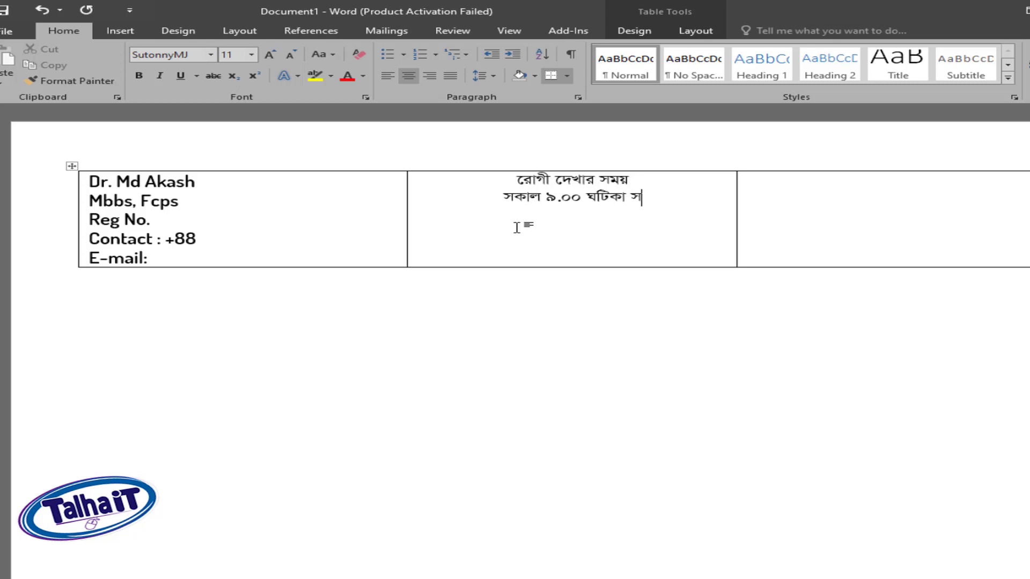
type("ন্ধা")
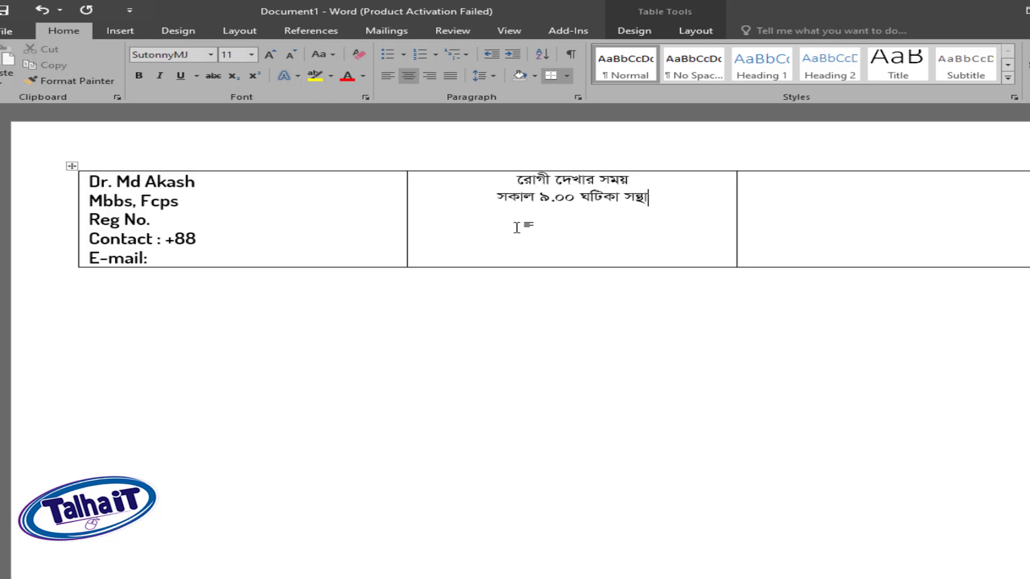
type(" ৮.০০ ঘটিকা")
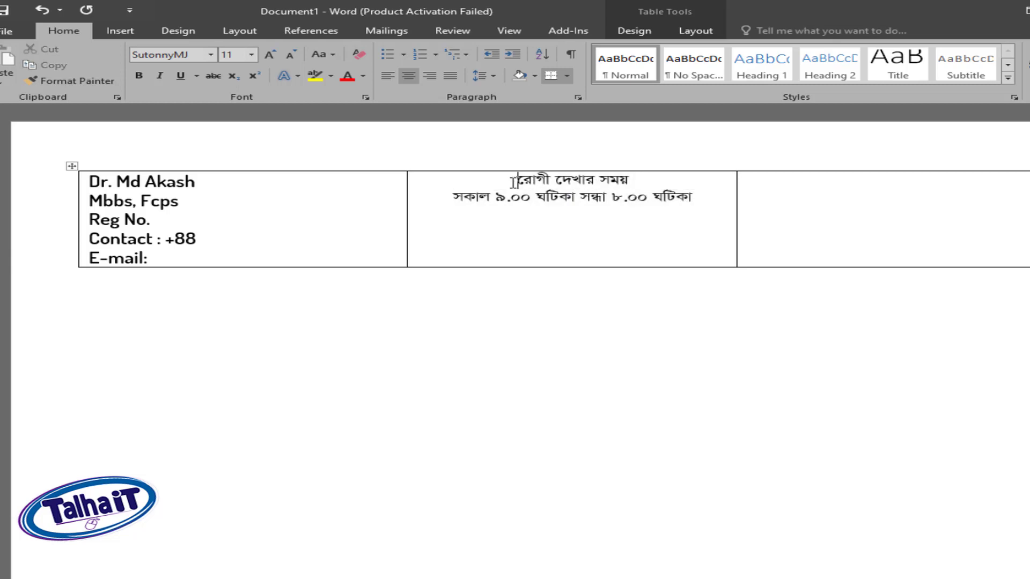
key("Return")
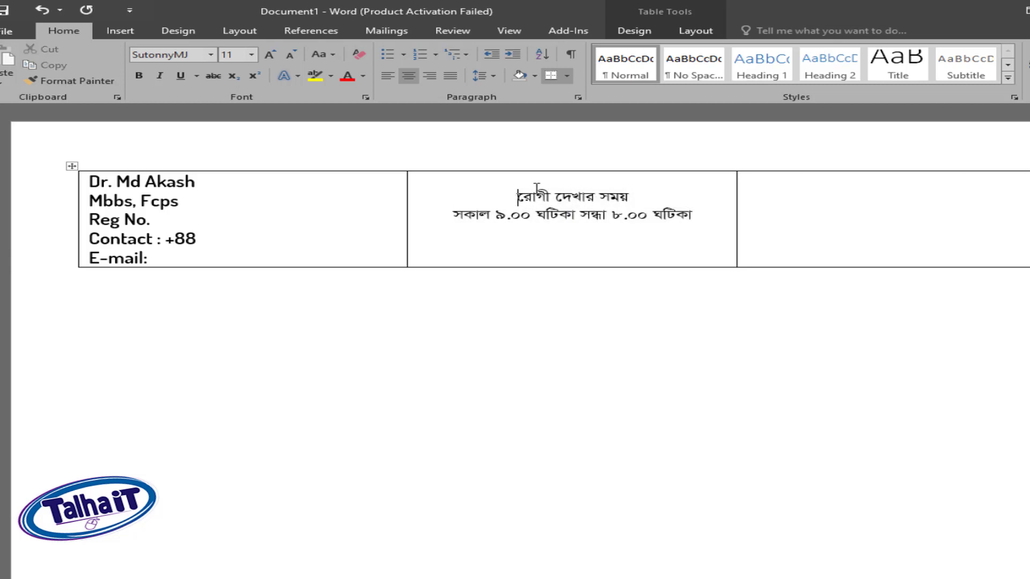
Enter the chamber name, address and cell number in Dosis SemiBold, then add a second row
left_click(798, 187)
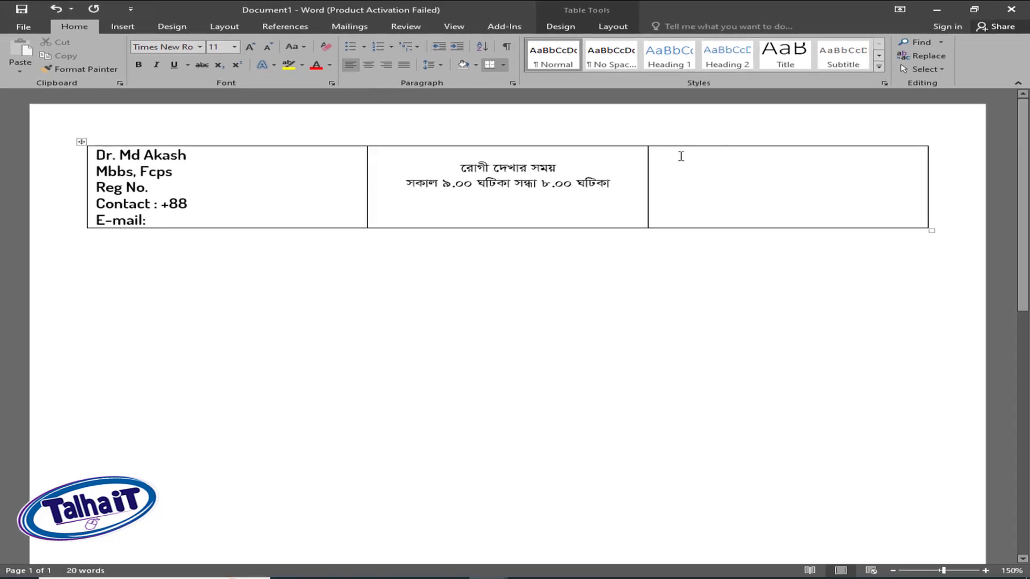
left_click(200, 47)
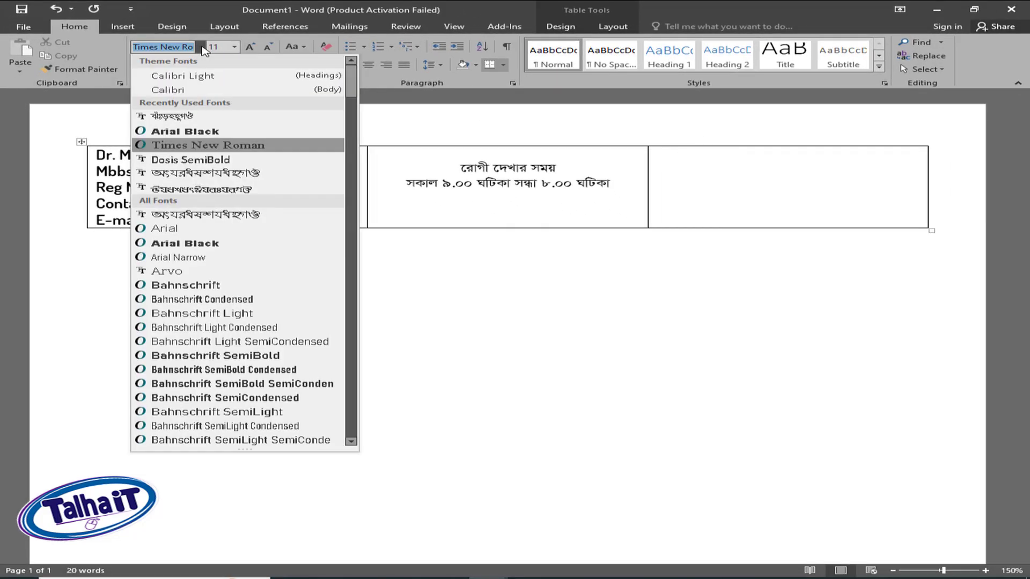
left_click(200, 160)
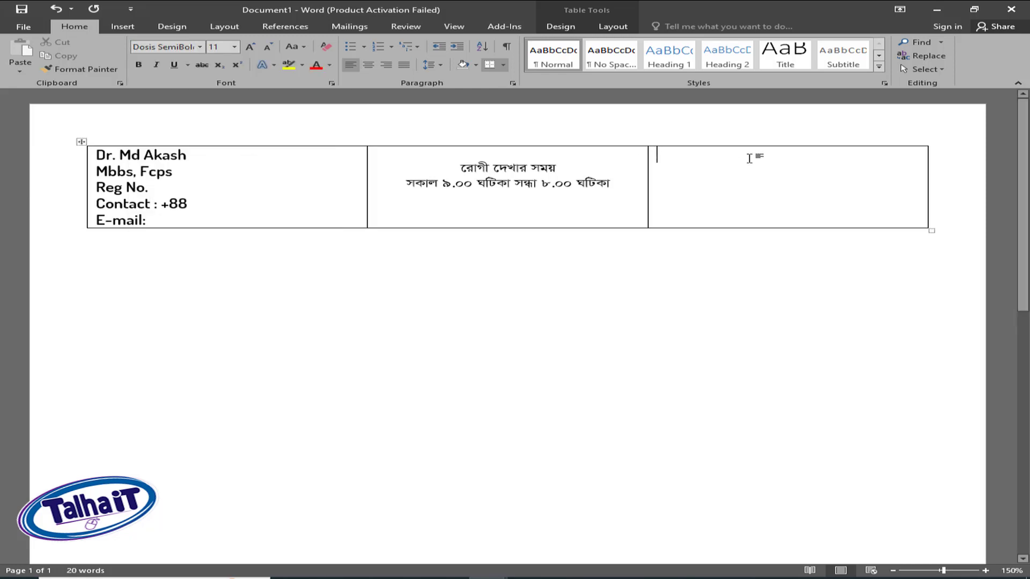
key("BackSpace")
key("BackSpace")
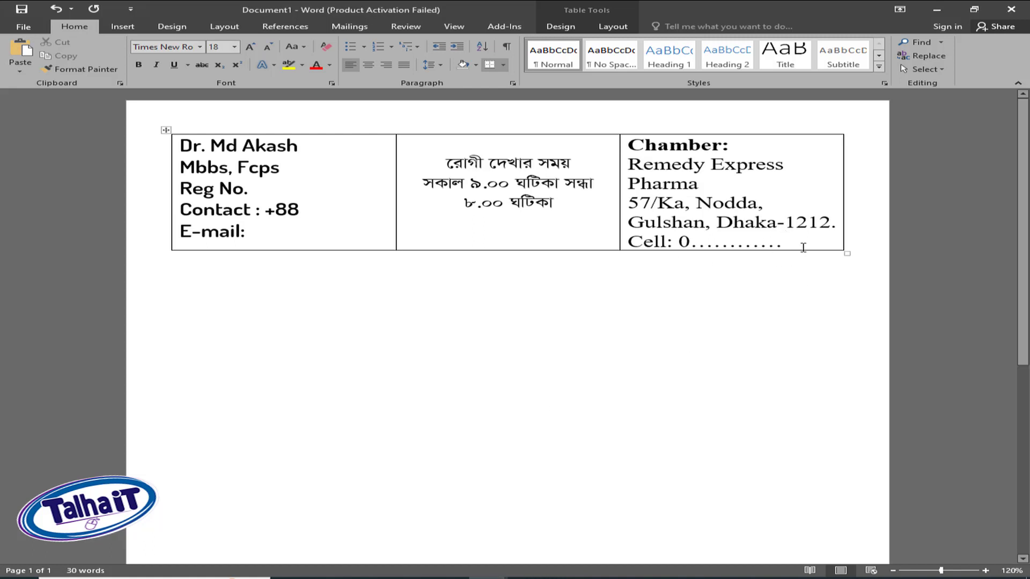
key("Tab")
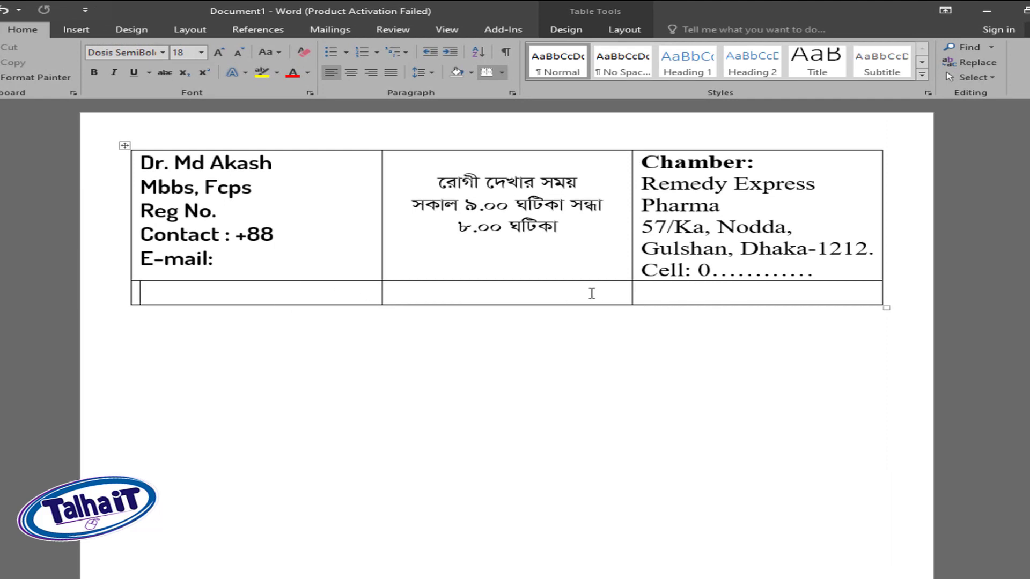
Merge the empty bottom row into a single cell
left_click_drag(687, 291, 305, 288)
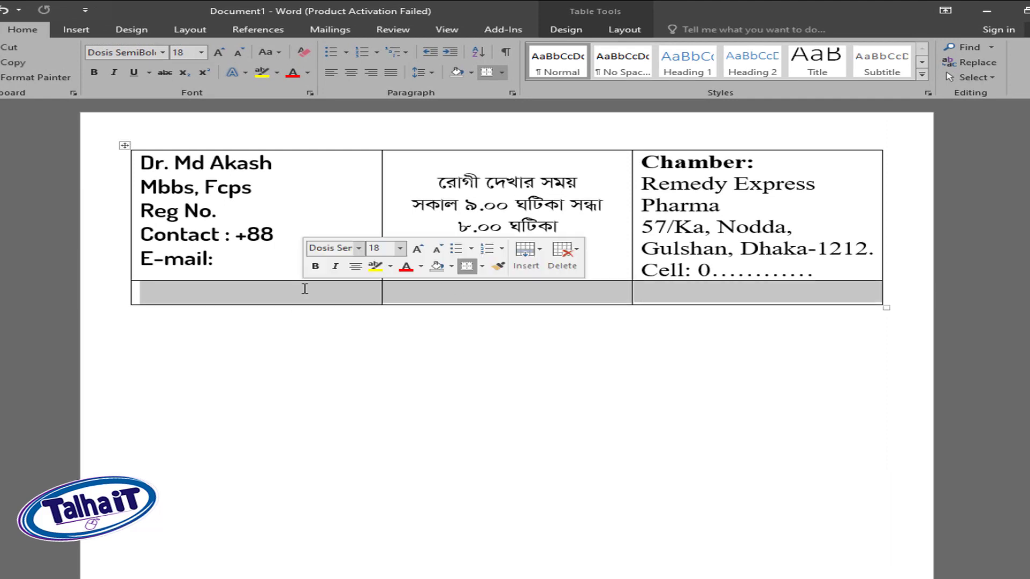
right_click(304, 290)
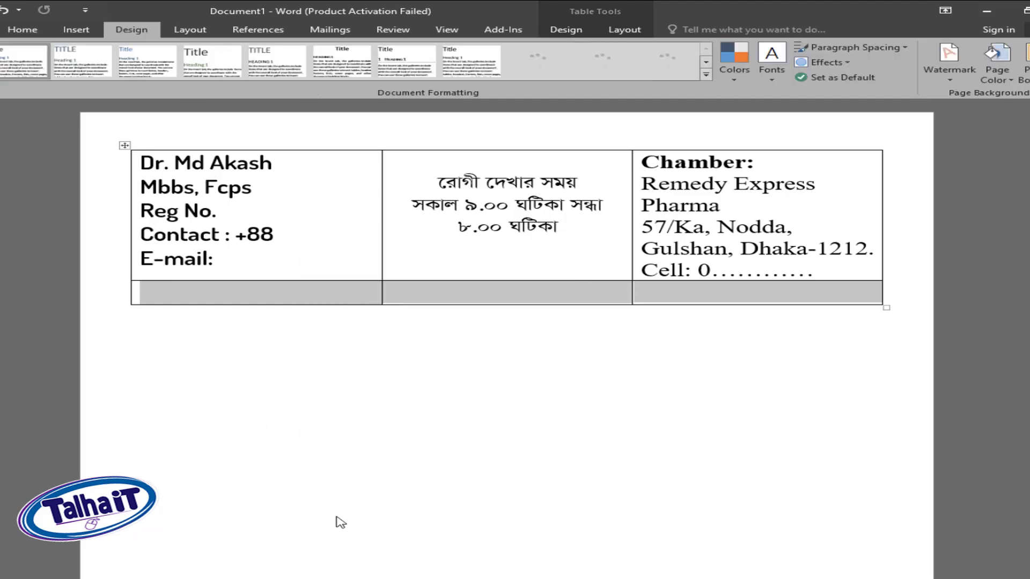
right_click(318, 289)
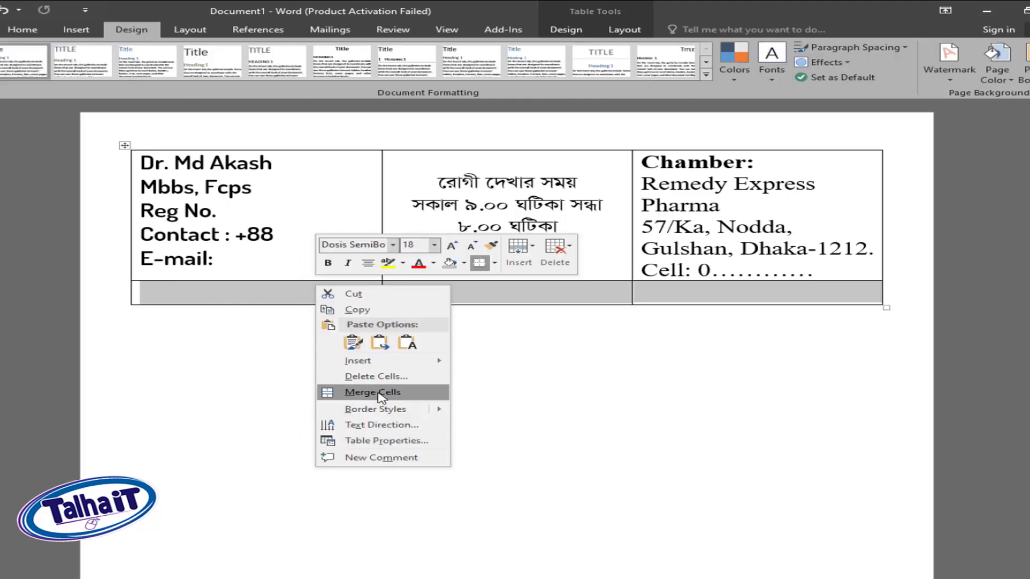
left_click(378, 396)
Type the patient labels 'Name :', 'Age:', 'Wt:' and 'Date:' in the merged cell
left_click(236, 299)
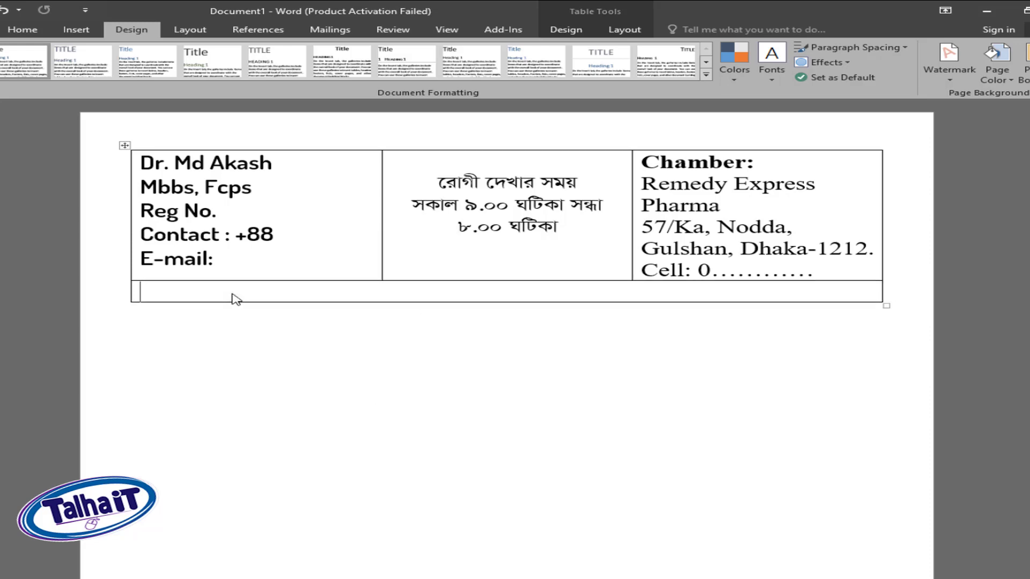
type("N")
key("BackSpace")
type("Patio")
key("BackSpace")
key("BackSpace")
key("BackSpace")
key("BackSpace")
key("BackSpace")
type("Name :")
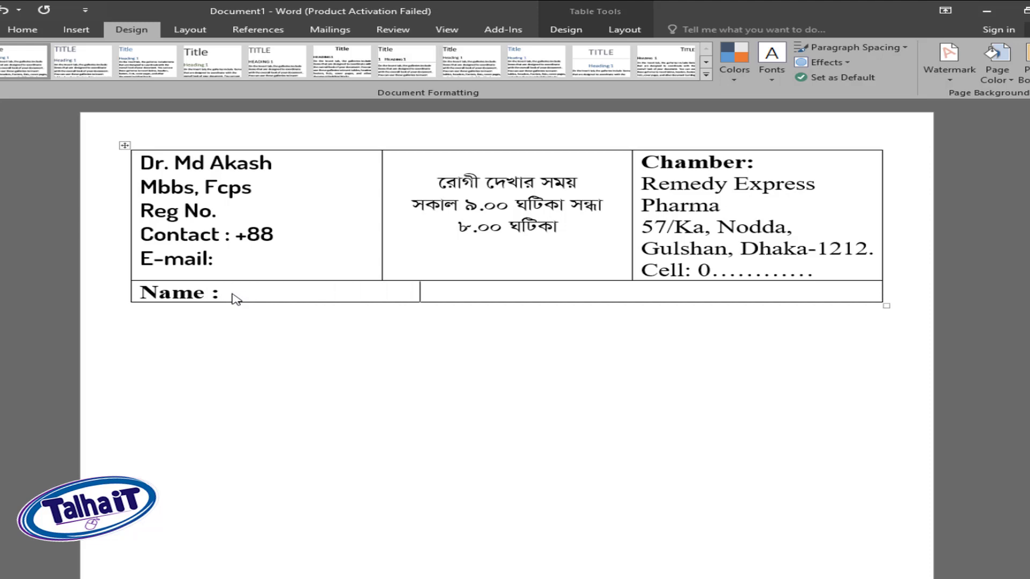
type("Age")
type("Wt:")
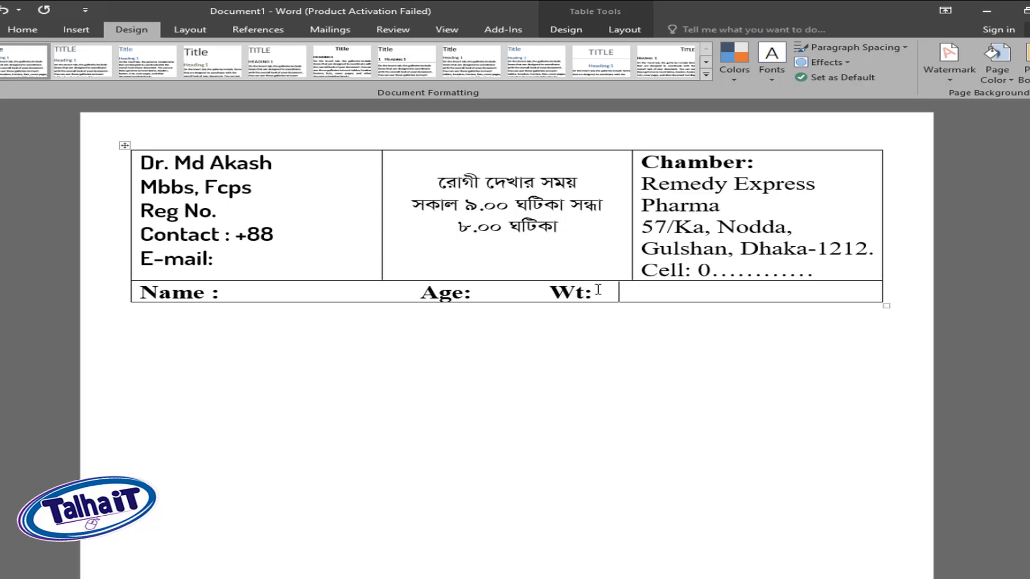
type("Dater")
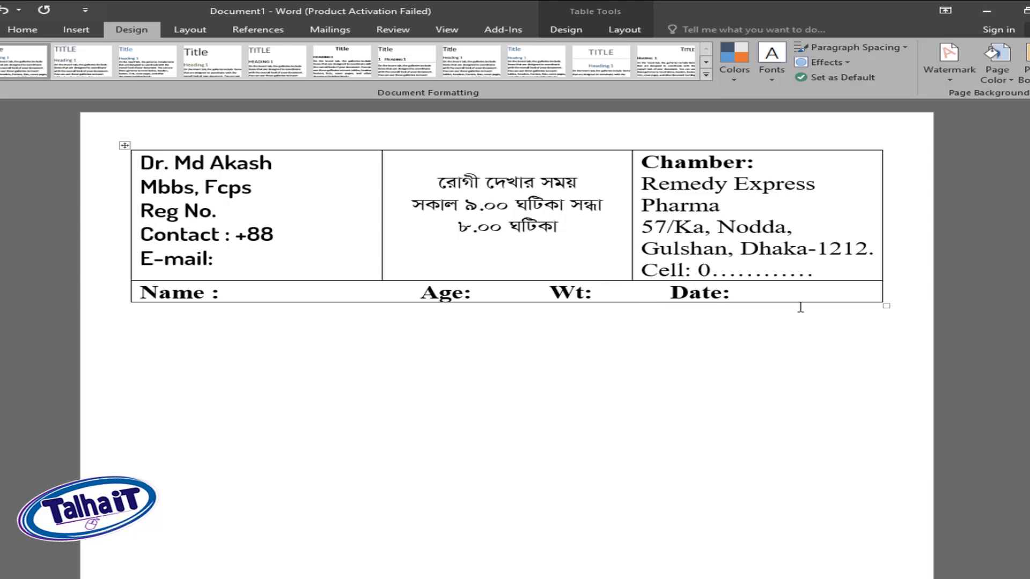
scroll(780, 279, "down", 1)
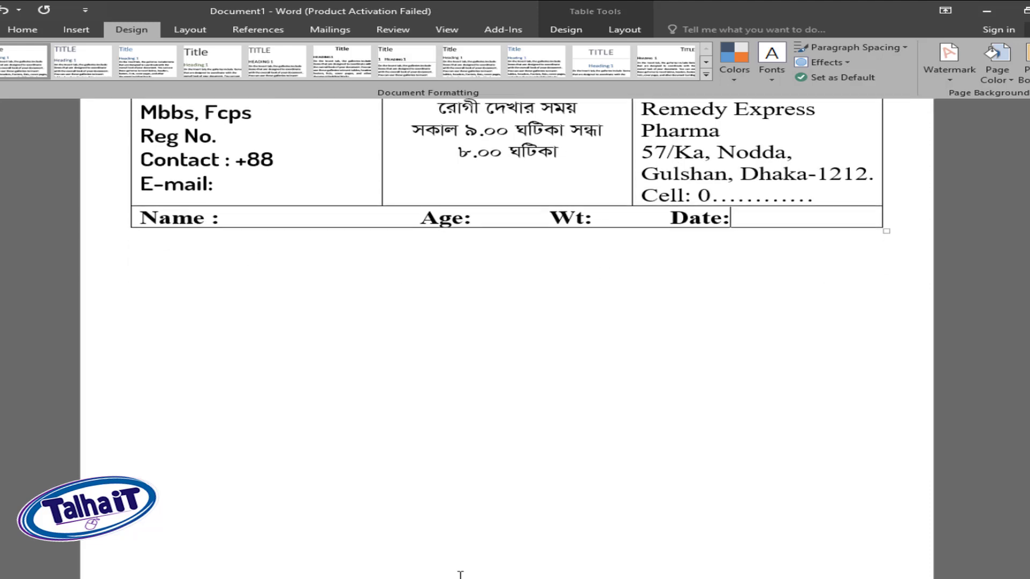
Copy the Cc-to-Adv lines from Doctr Piscrtion and paste them below Document1's table
left_click(383, 552)
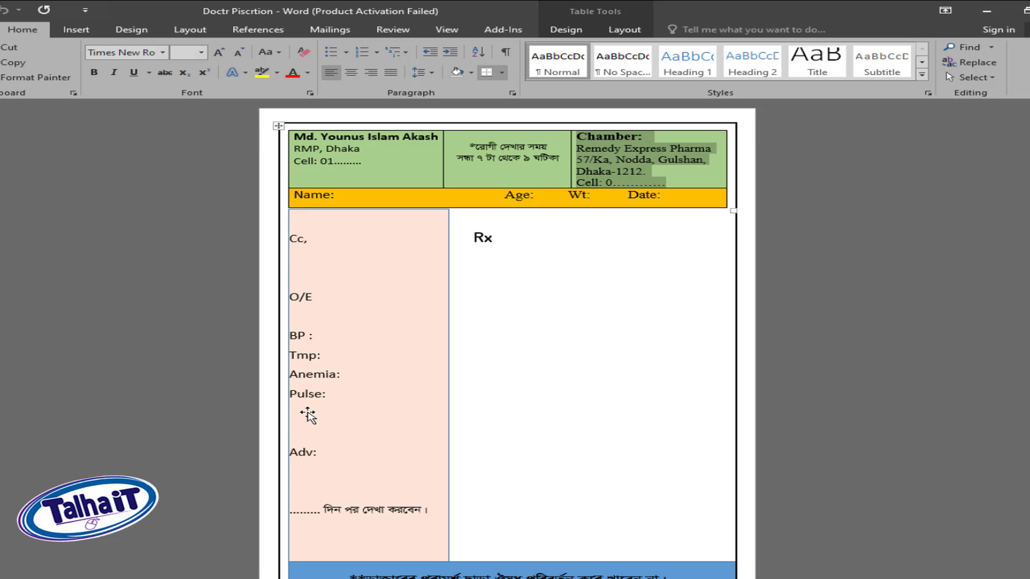
left_click_drag(430, 507, 287, 236)
key("ctrl+c")
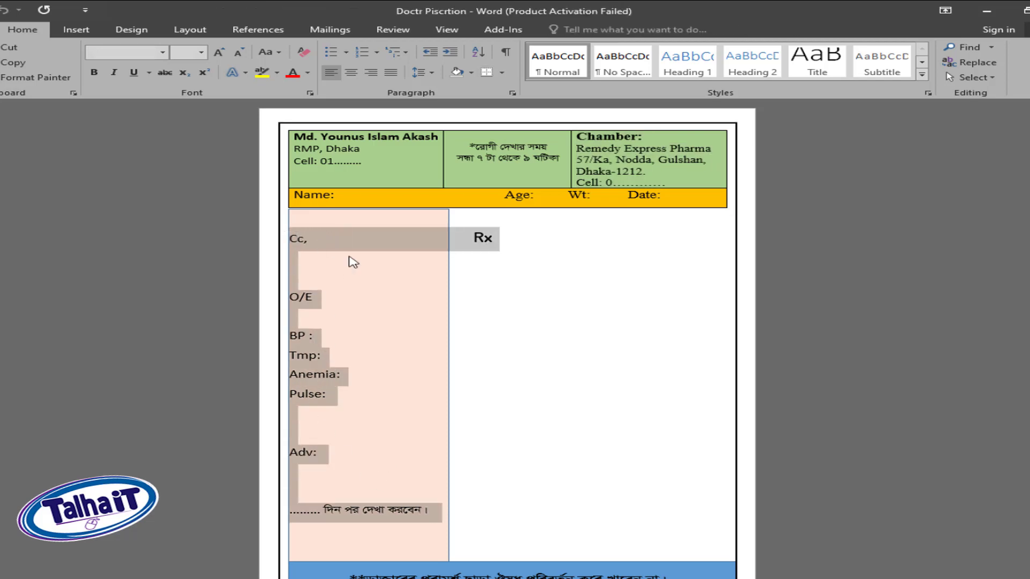
left_click(485, 578)
left_click(582, 553)
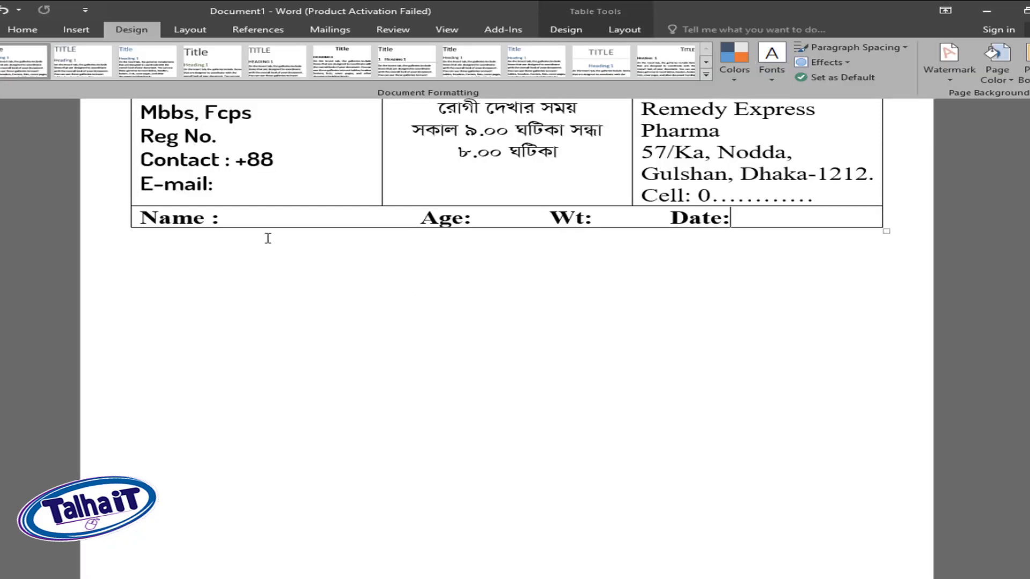
key("ctrl+v")
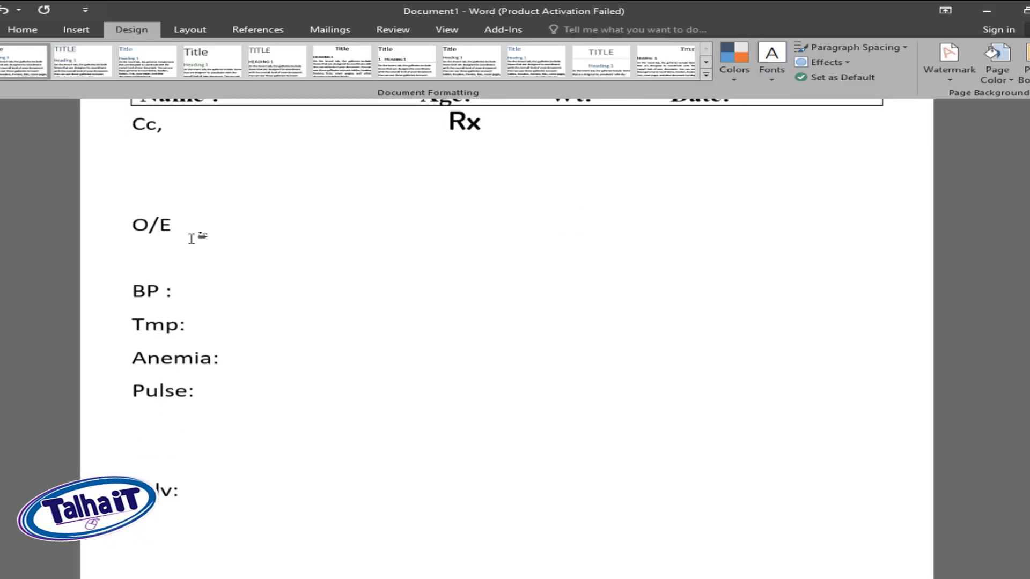
scroll(298, 324, "down", 1)
scroll(327, 352, "up", 3)
scroll(336, 351, "down", 3, "ctrl")
scroll(336, 350, "down", 1, "ctrl")
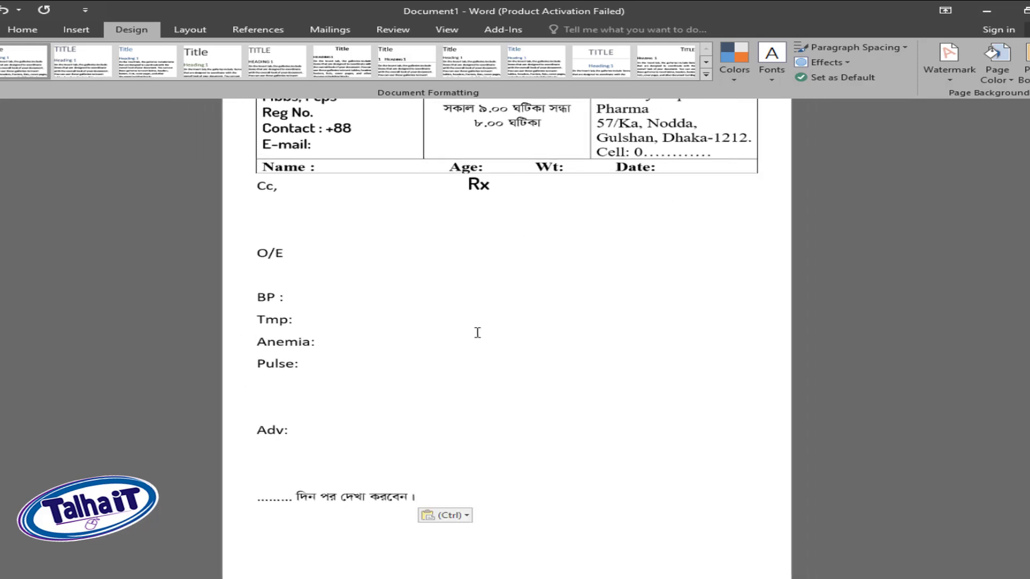
scroll(494, 340, "up", 1)
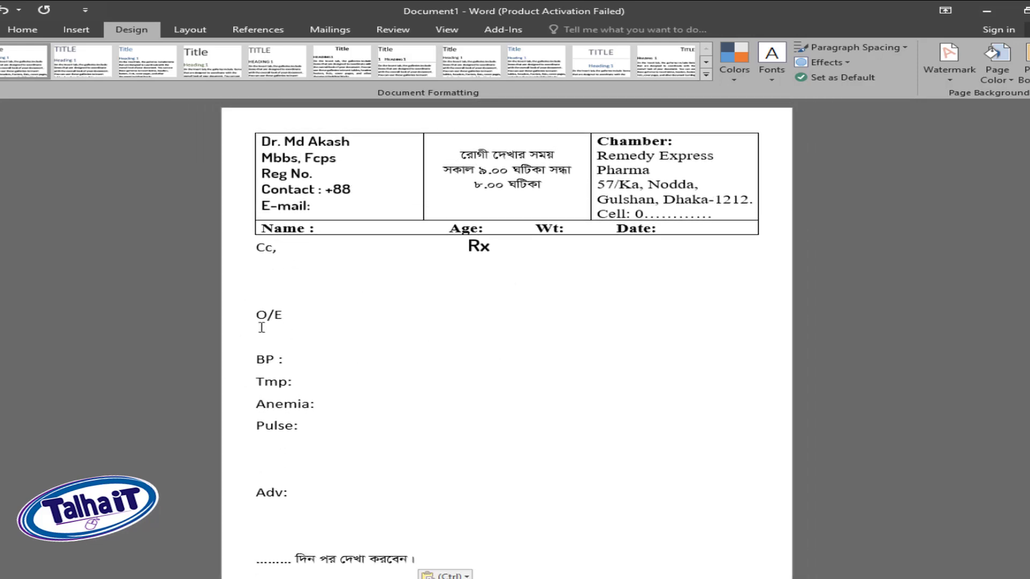
scroll(311, 471, "down", 3)
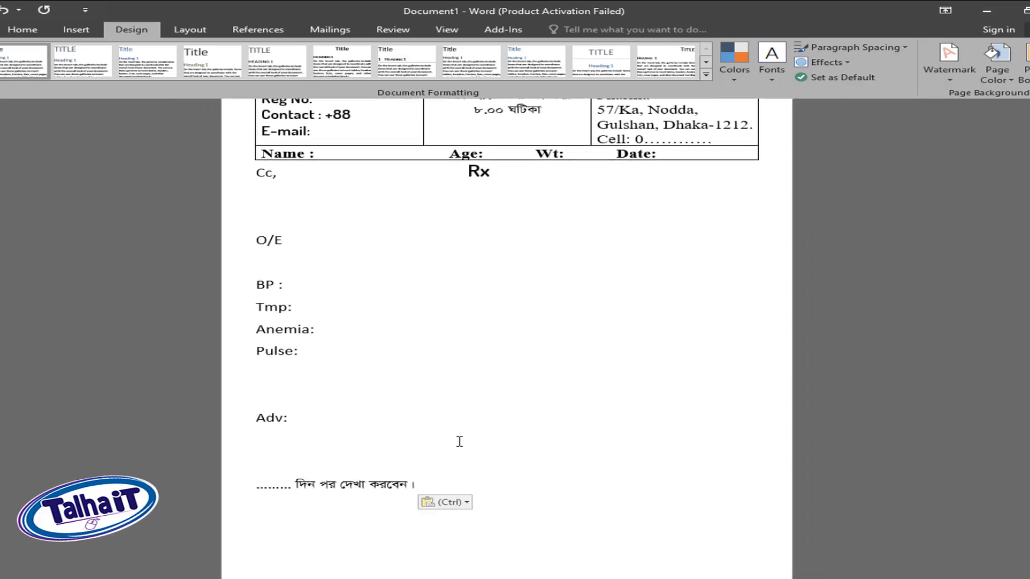
scroll(280, 222, "up", 1)
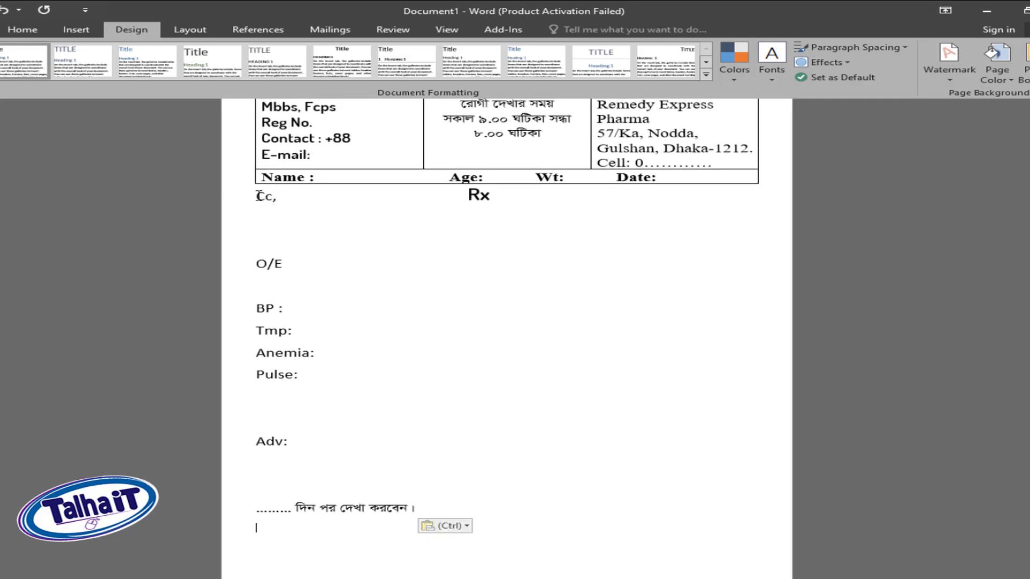
scroll(320, 297, "up", 2)
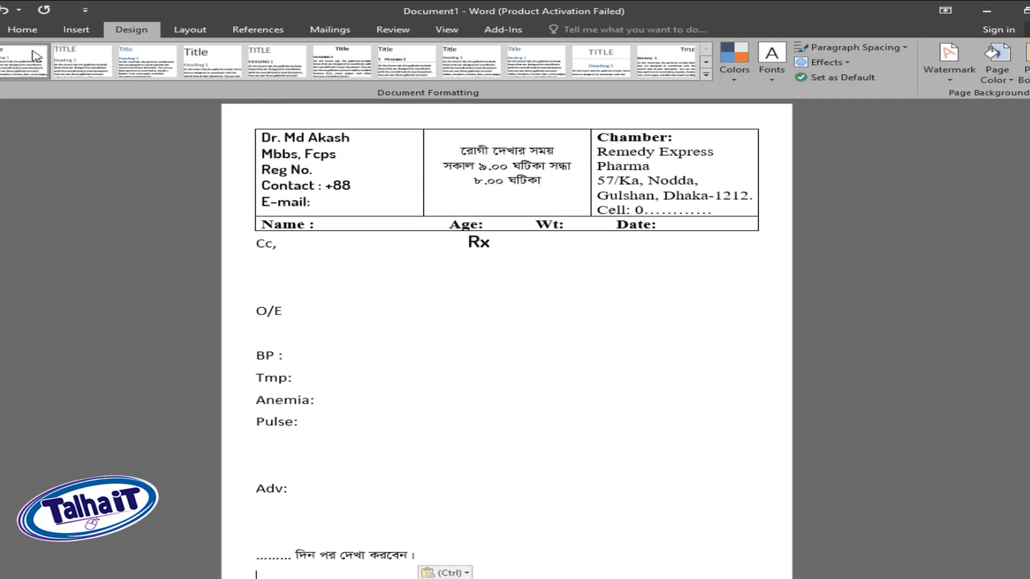
Draw a tall rectangle down the left side below the Name row
left_click(76, 34)
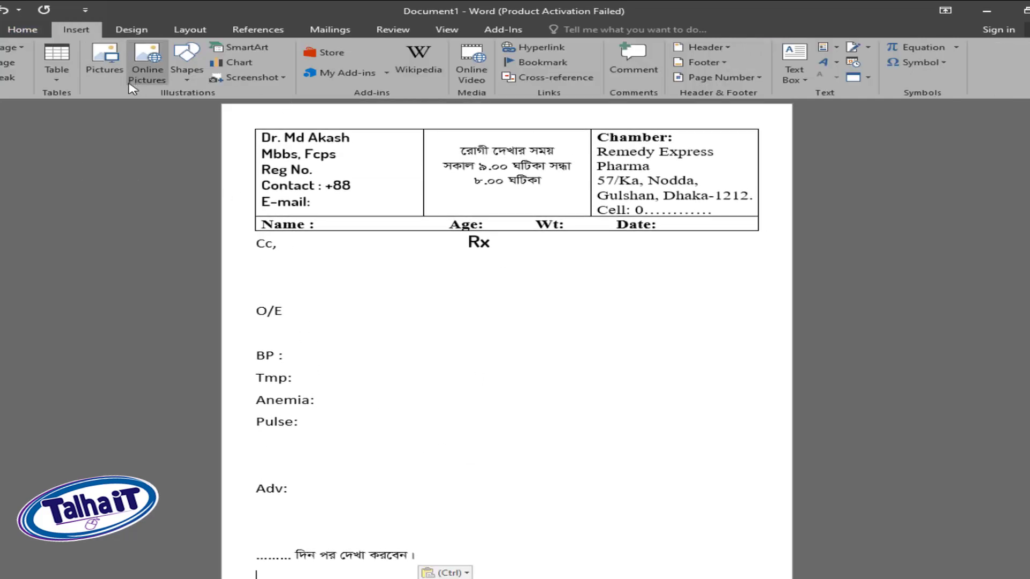
left_click(187, 64)
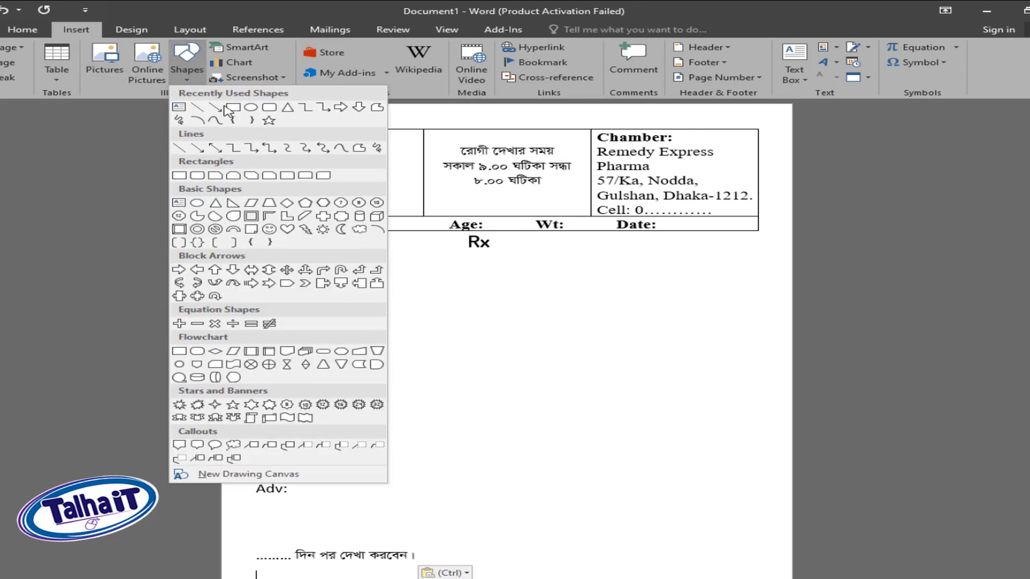
left_click(229, 110)
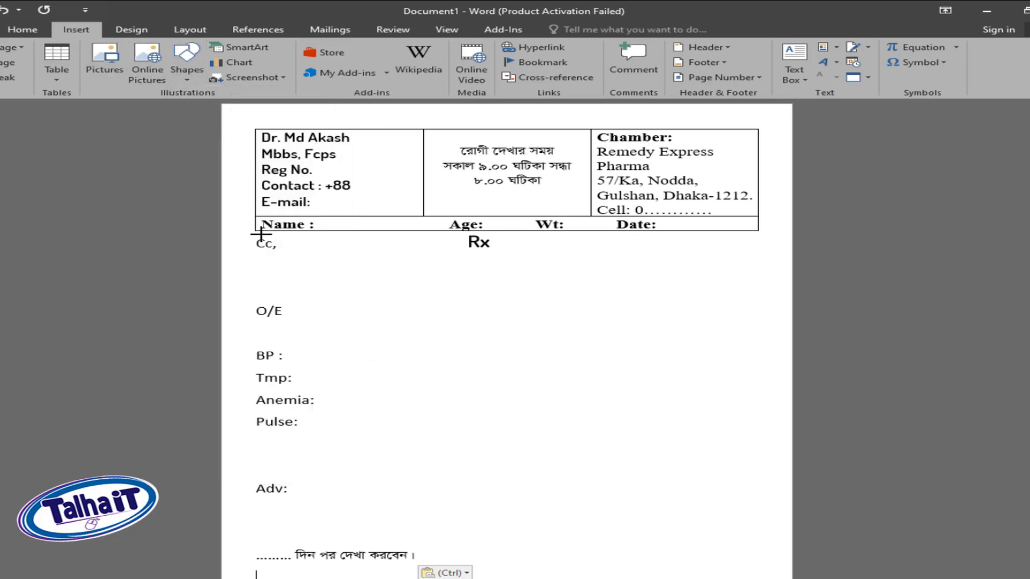
mouse_move(257, 232)
left_mouse_down()
mouse_move(417, 325)
mouse_move(419, 547)
mouse_move(436, 577)
mouse_move(424, 578)
left_mouse_up()
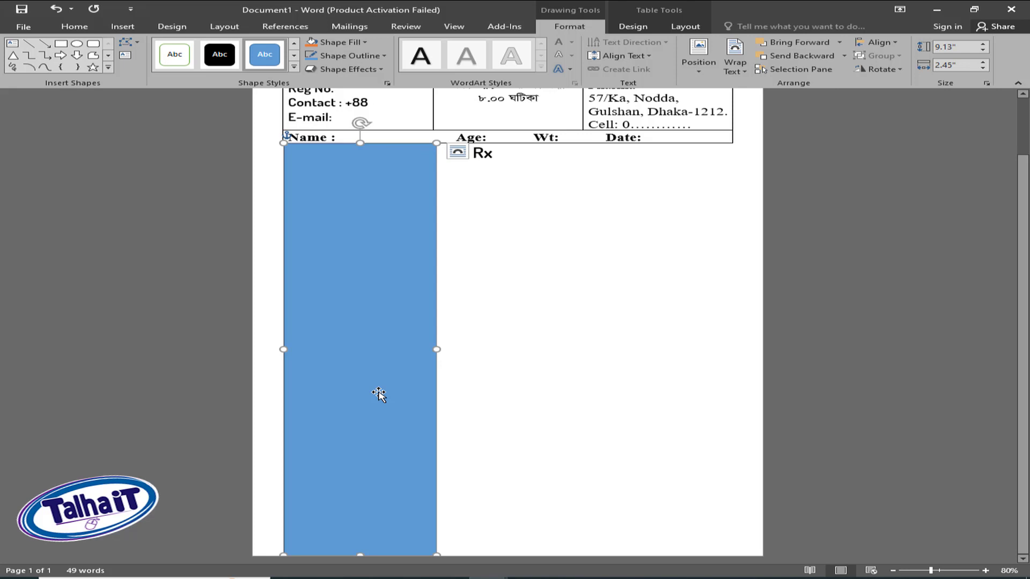
left_click_drag(379, 393, 376, 393)
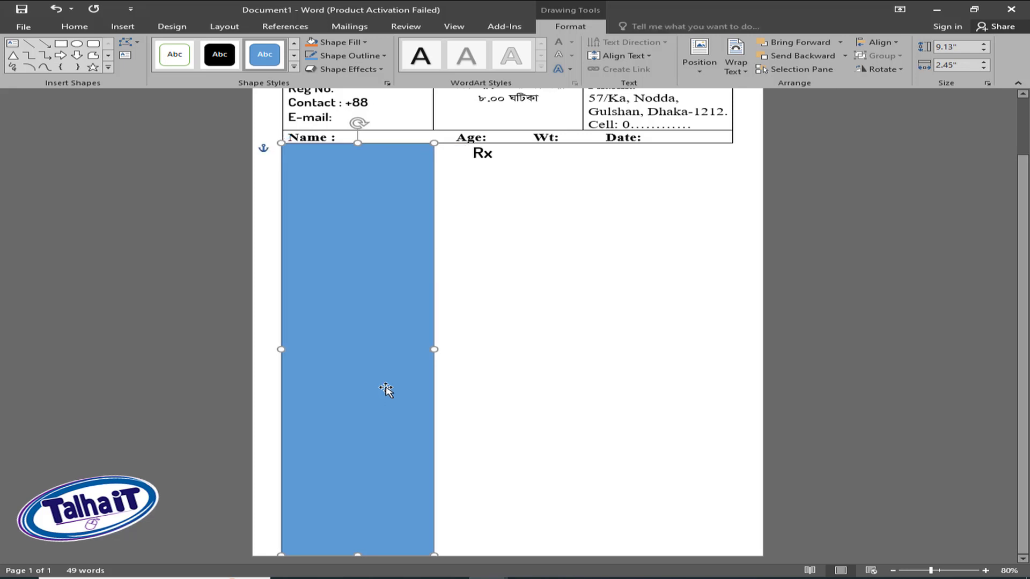
Send the rectangle to the back and set its wrapping to Behind Text
right_click(376, 304)
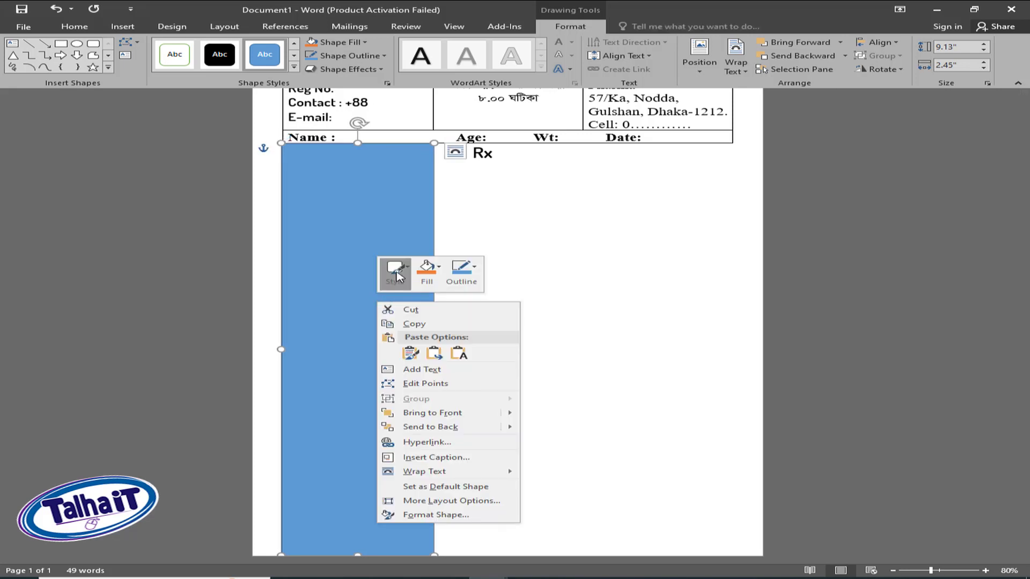
mouse_move(453, 427)
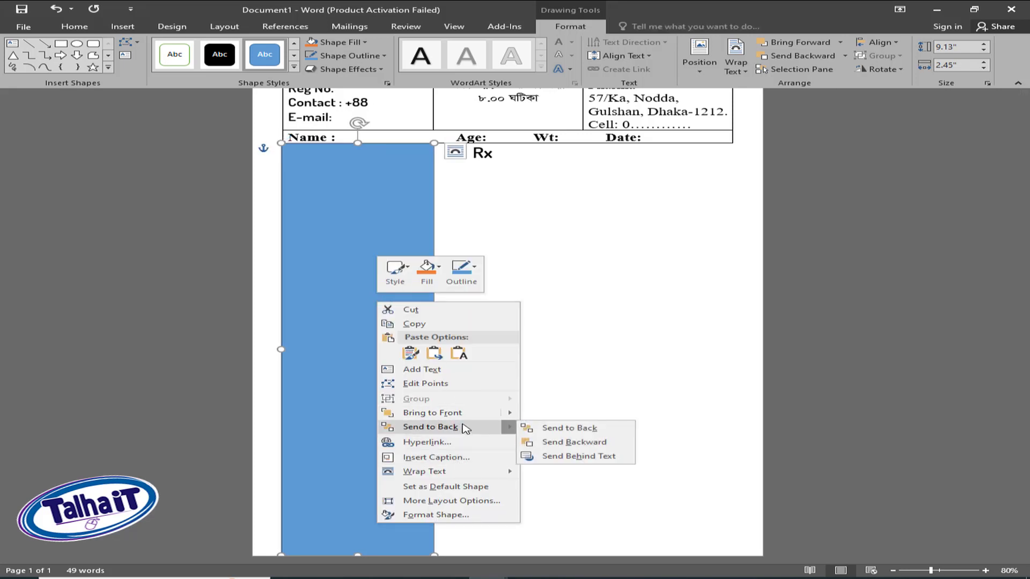
left_click(585, 433)
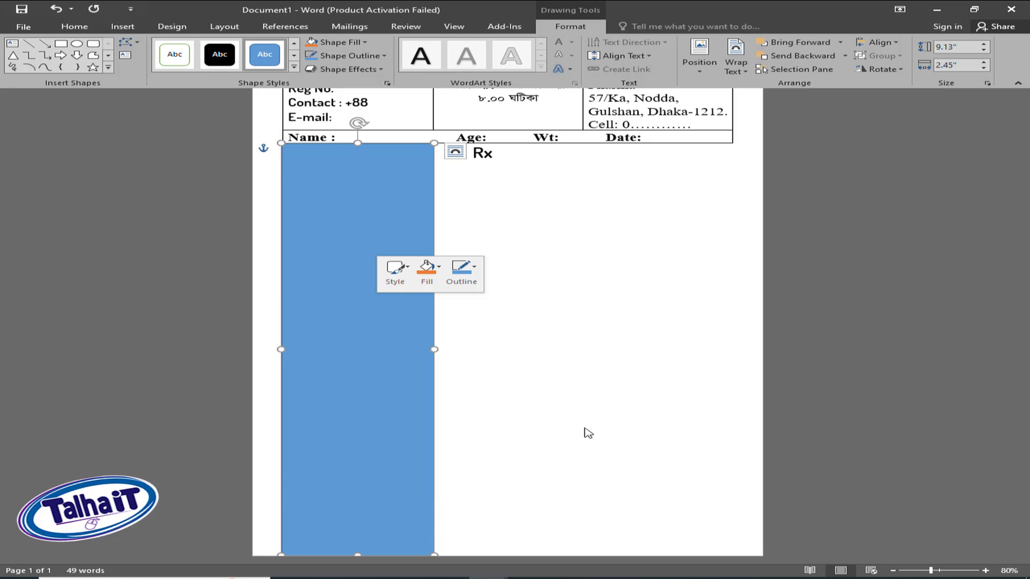
right_click(404, 264)
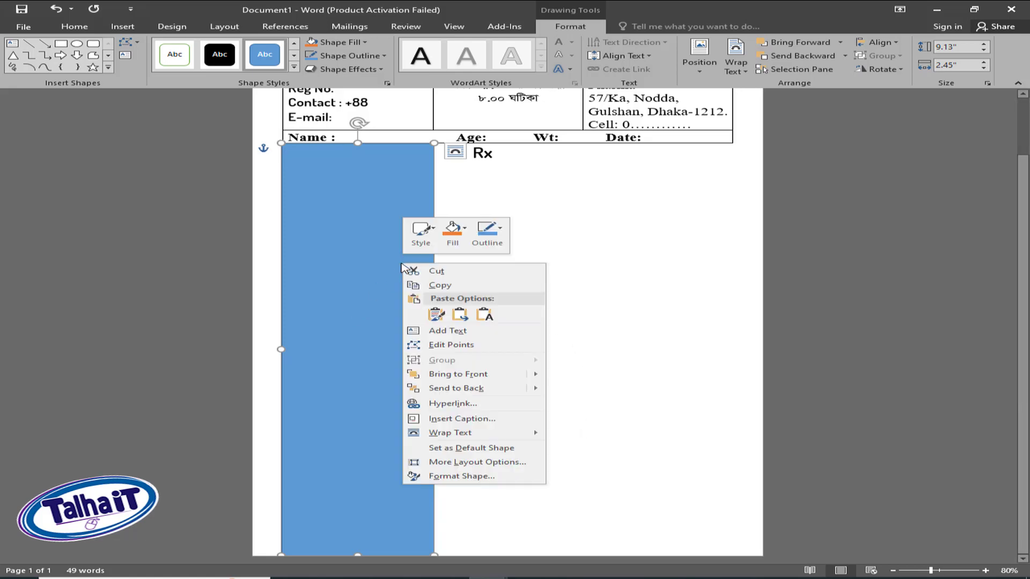
left_click(730, 80)
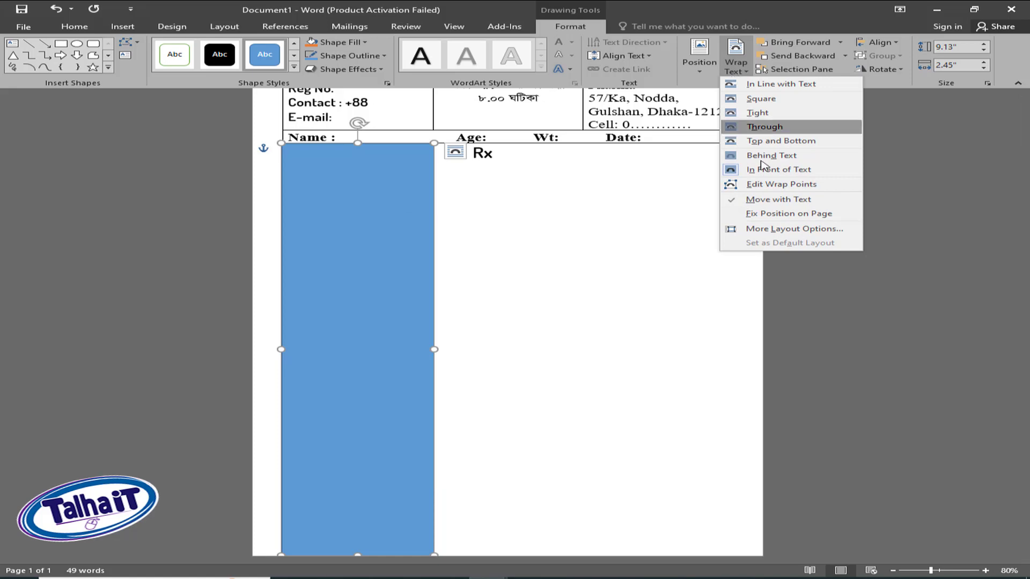
left_click(786, 157)
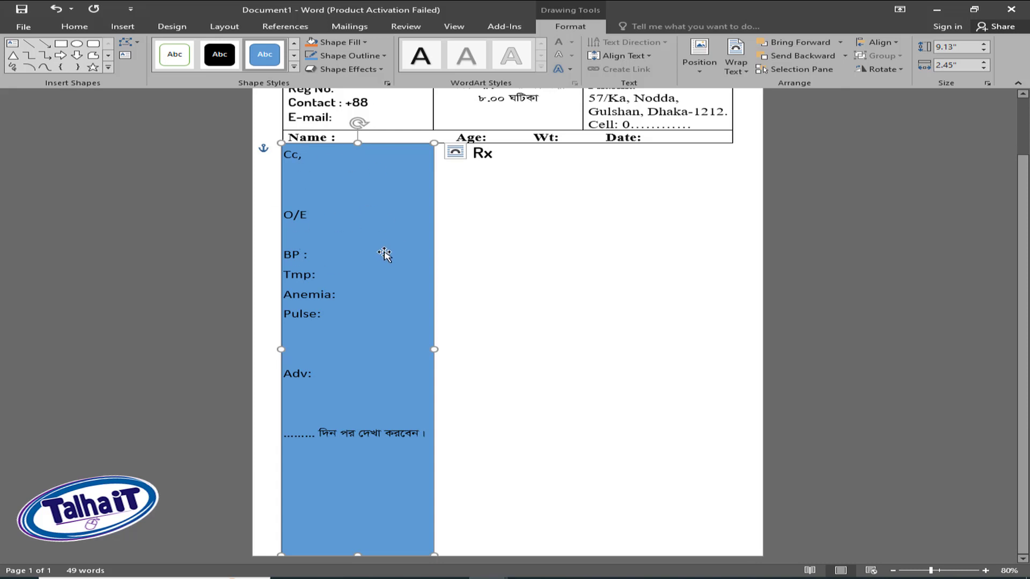
Fill the sidebar rectangle with the light peach theme colour
left_click_drag(384, 254, 386, 254)
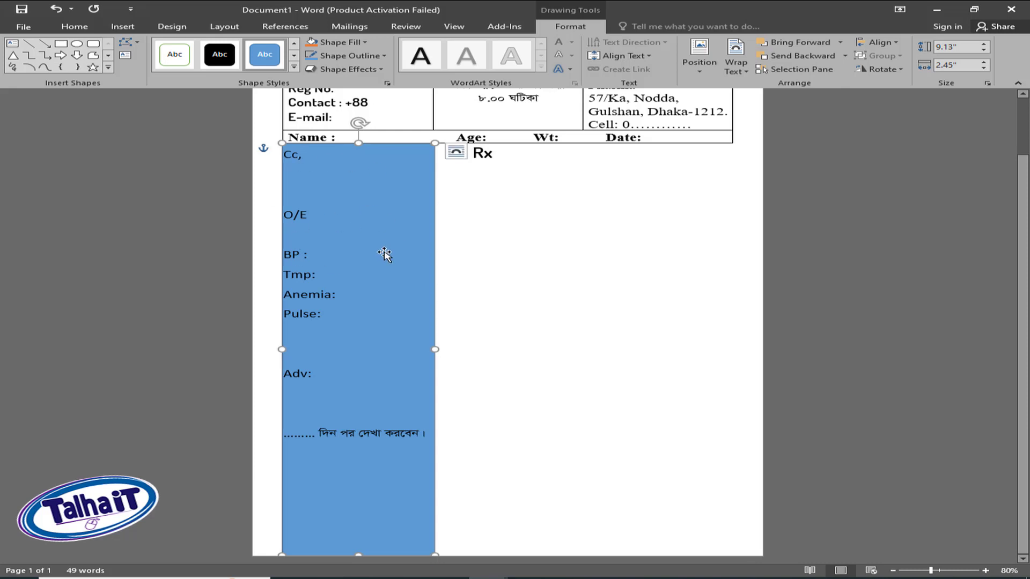
left_click(365, 42)
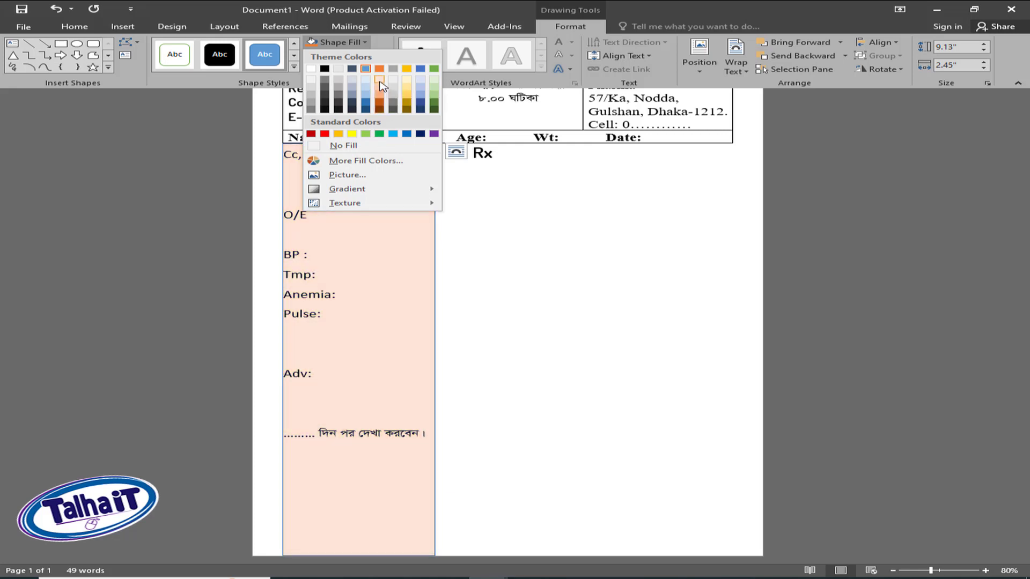
left_click(380, 86)
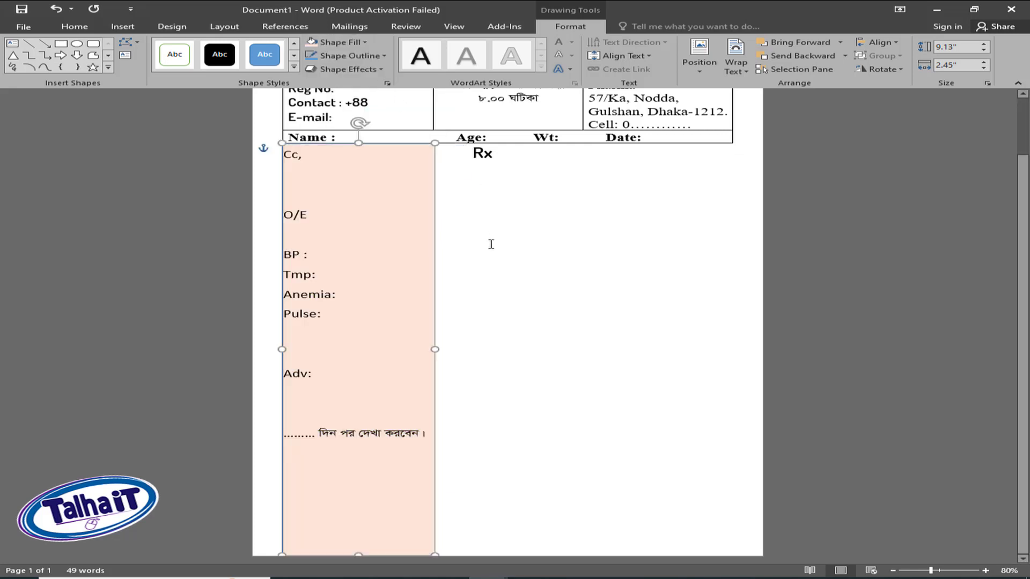
scroll(679, 370, "up", 3)
Compare the peach sidebar against the sample prescription, then return to Document1
left_click(379, 271)
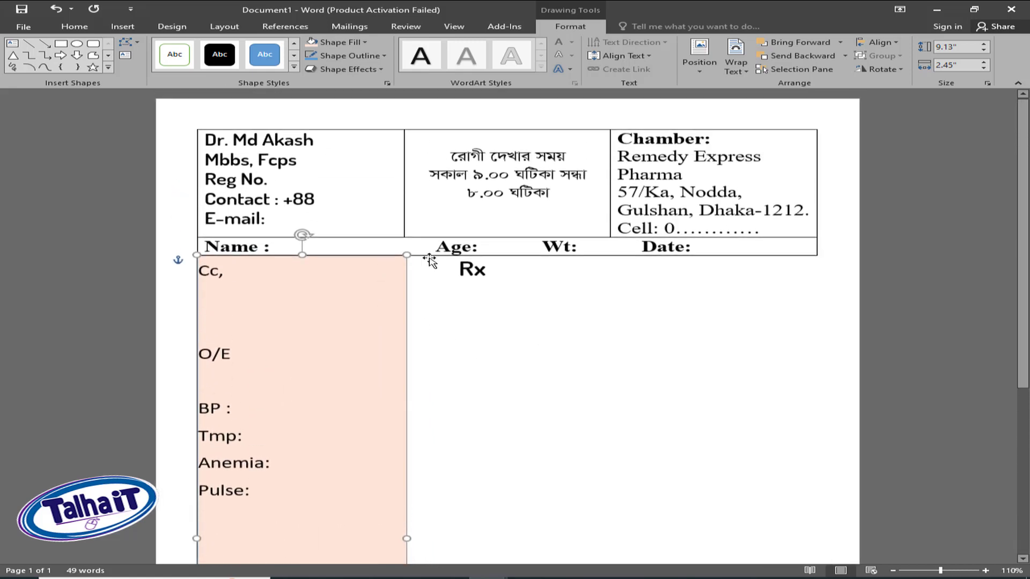
scroll(434, 352, "down", 5)
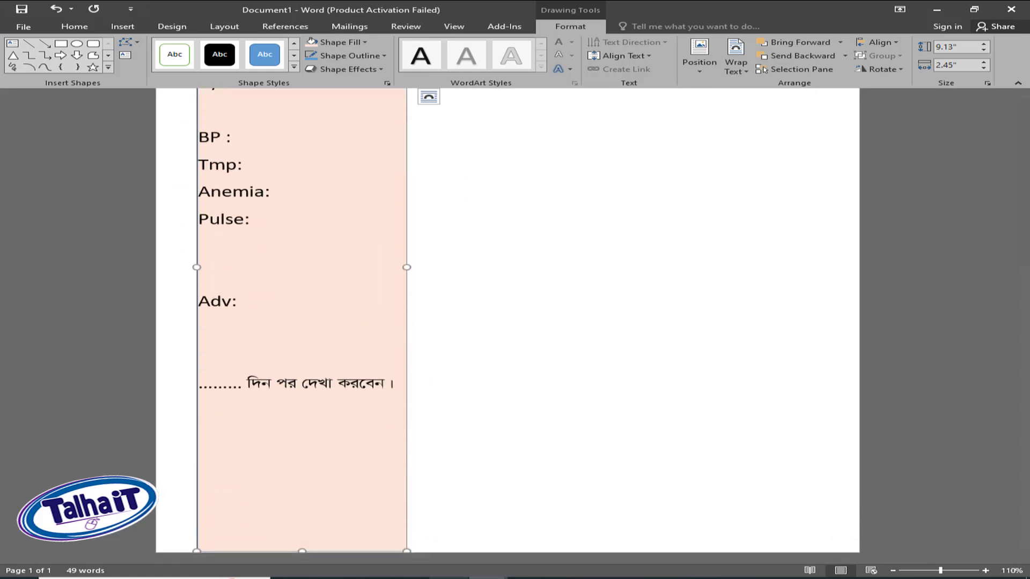
mouse_move(488, 578)
left_click(438, 556)
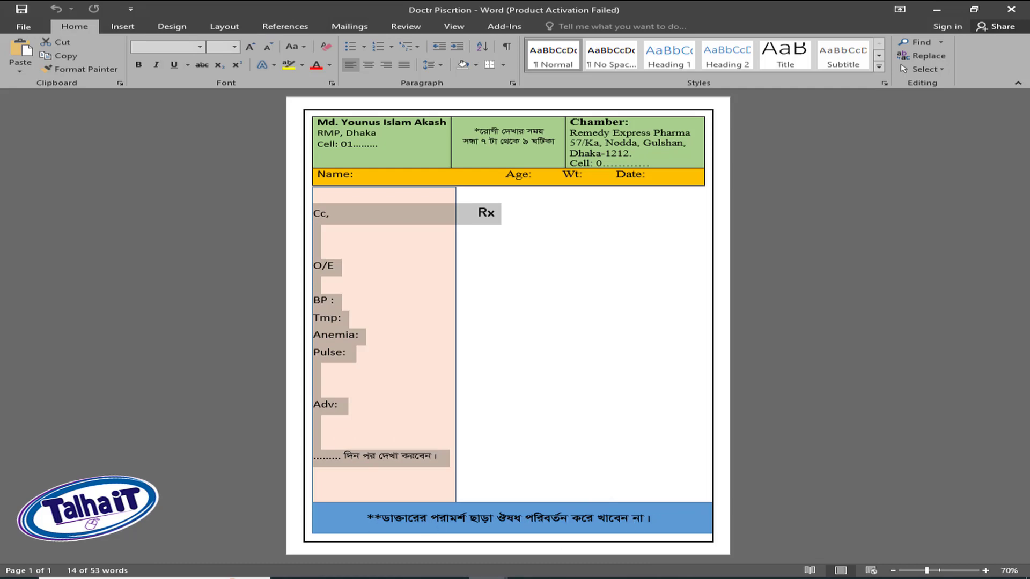
mouse_move(487, 578)
left_click(564, 552)
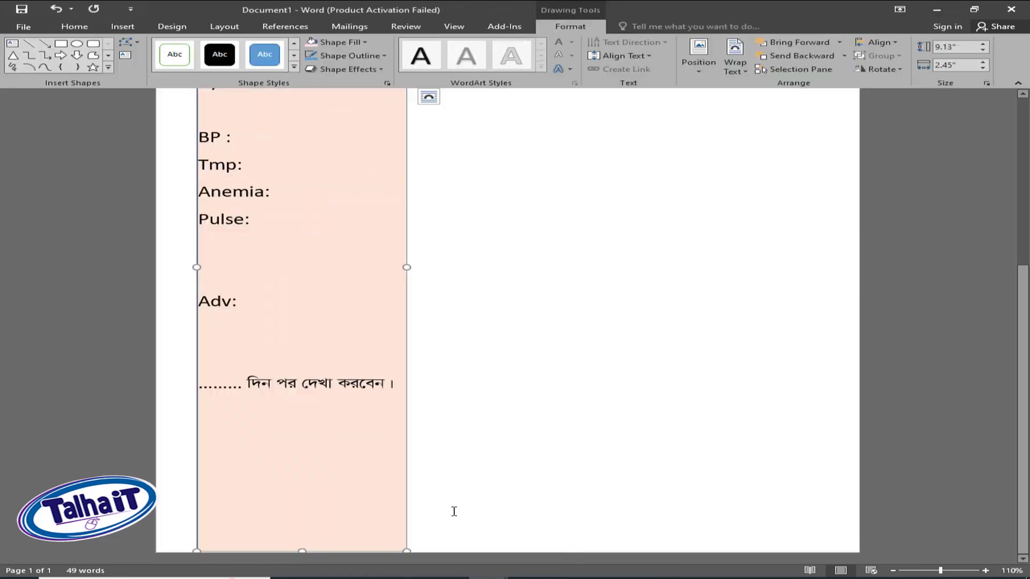
Start a new line near the page bottom in SutonnyMJ at a larger size and type the Bengali warning
left_click(440, 534)
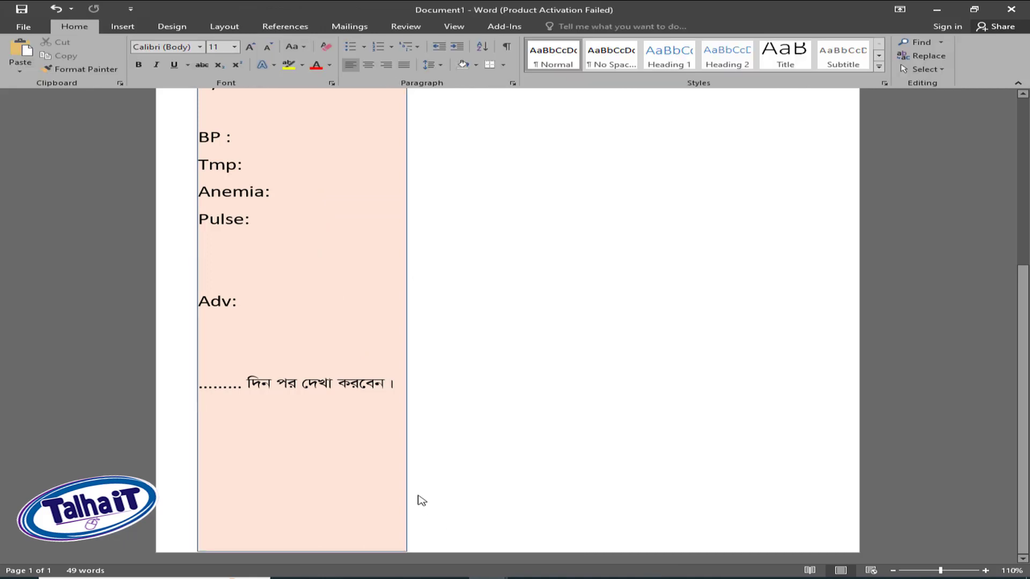
key("ctrl+z")
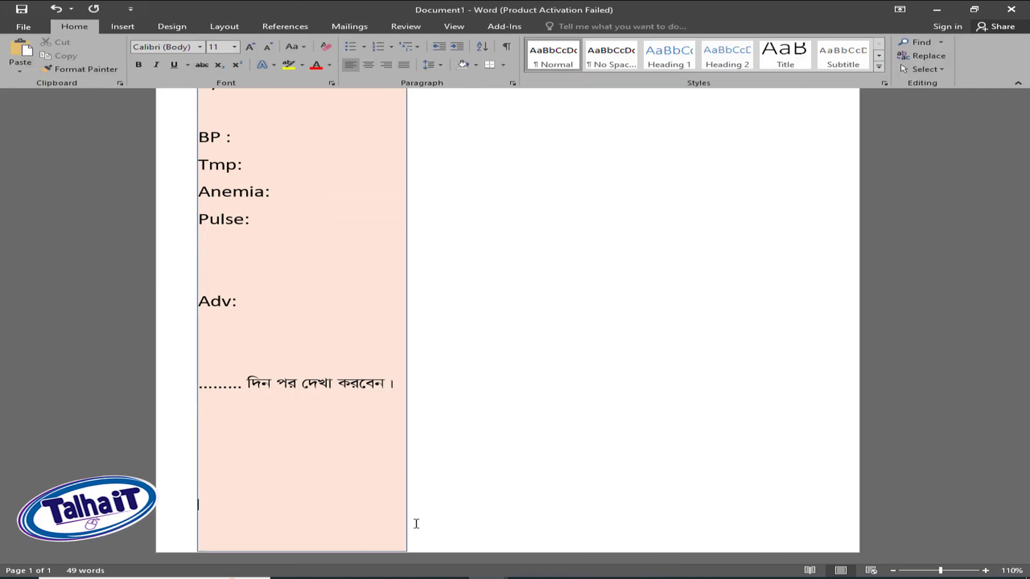
key("Return")
key("Return")
key("Return")
key("BackSpace")
key("BackSpace")
key("BackSpace")
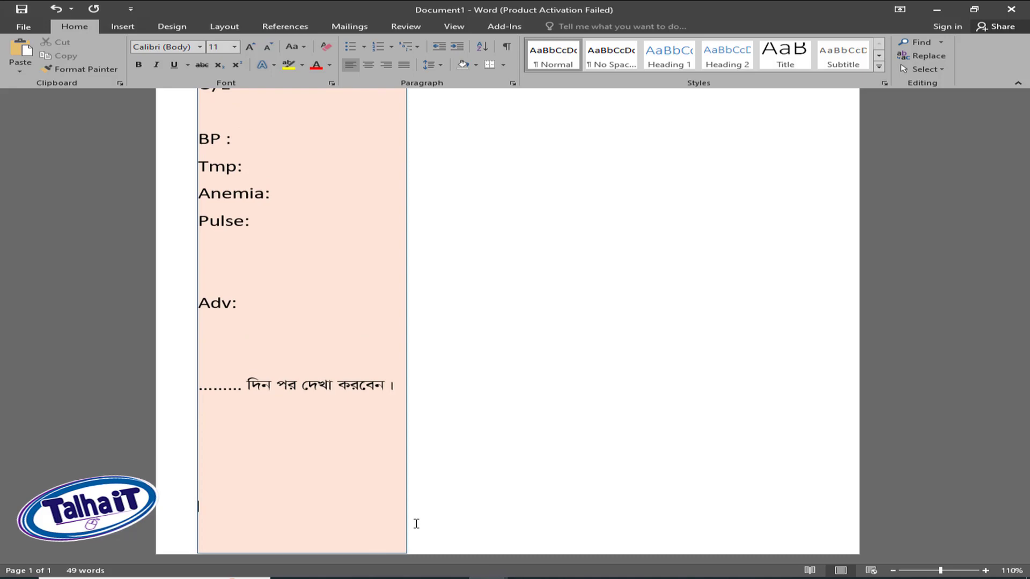
key("ctrl+alt+b")
key("ctrl+]")
key("ctrl+]")
key("ctrl+]")
key("ctrl+]")
key("ctrl+]")
key("ctrl+]")
key("ctrl+]")
key("ctrl+]")
key("ctrl+]")
key("ctrl+]")
key("ctrl+]")
key("ctrl+]")
key("ctrl+]")
key("ctrl+]")
key("ctrl+]")
key("ctrl+]")
key("ctrl+]")
key("ctrl+]")
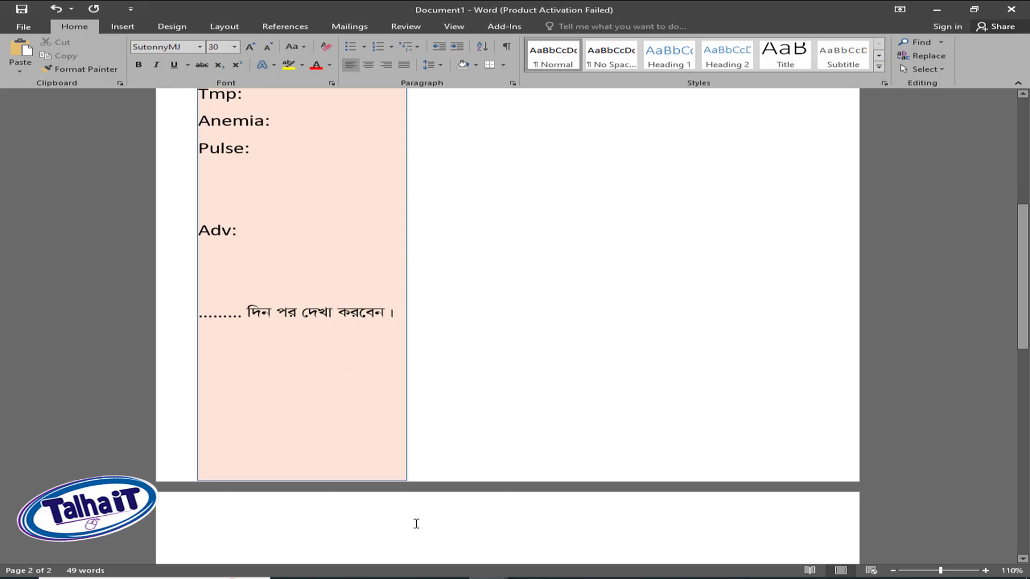
type("বভ")
key("BackSpace")
key("BackSpace")
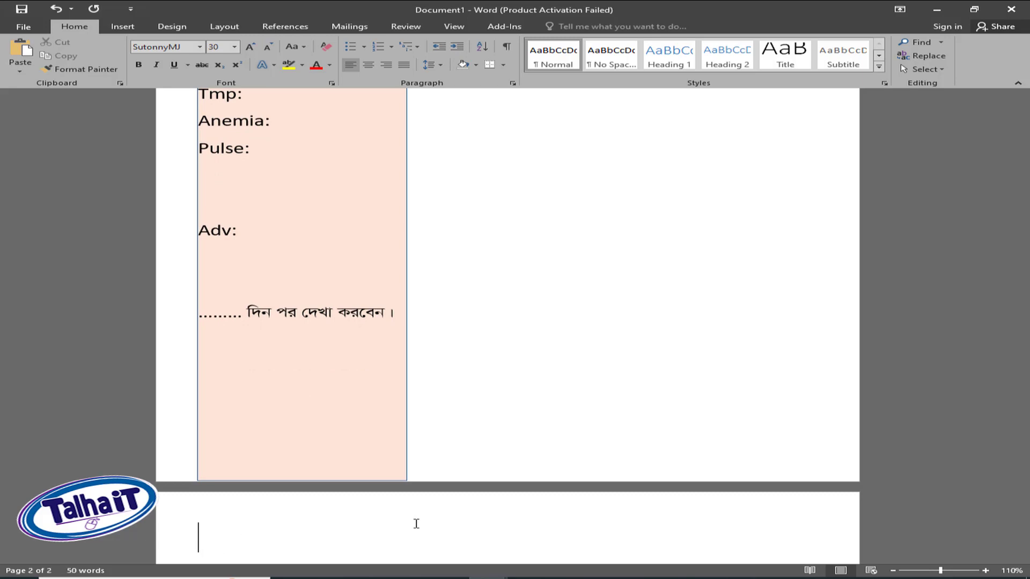
type("ডাক্তারের পরামর্শ ছাড়া ঔষধ পরিবর্তন করে খাবেন না।")
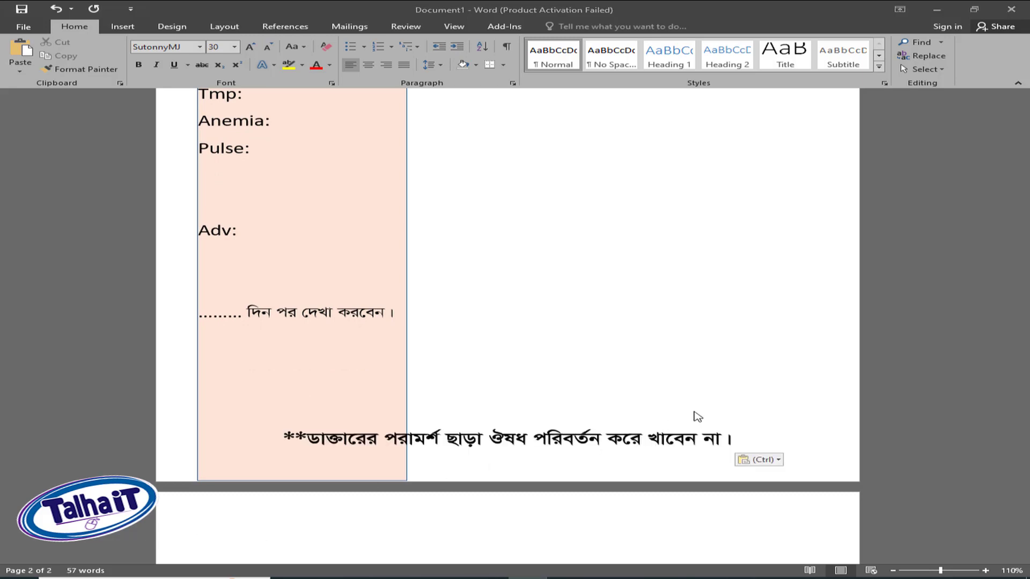
Centre the Bengali warning line on the page
scroll(322, 408, "down", 2)
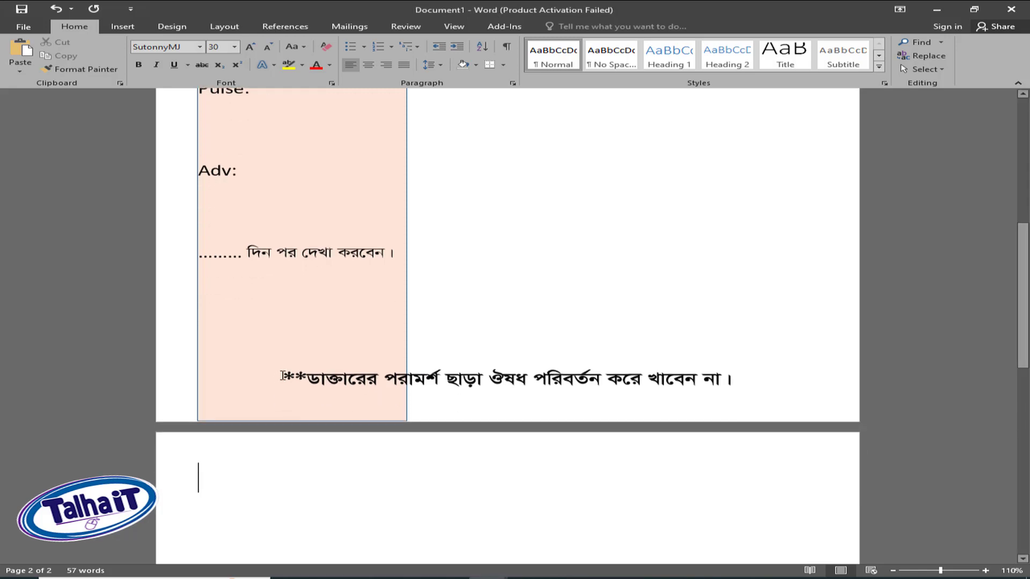
left_click(283, 378)
key("ctrl+l")
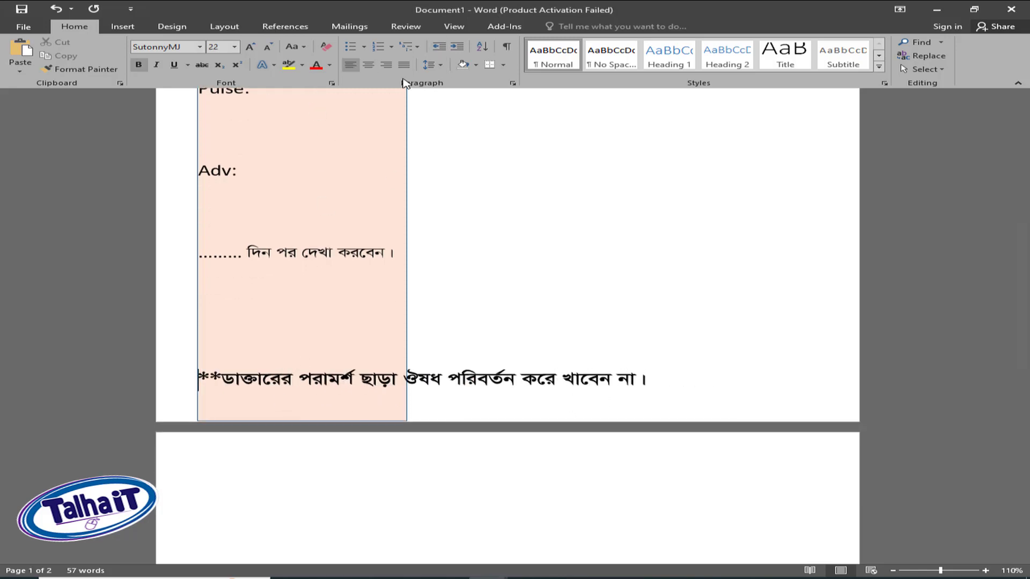
left_click(370, 66)
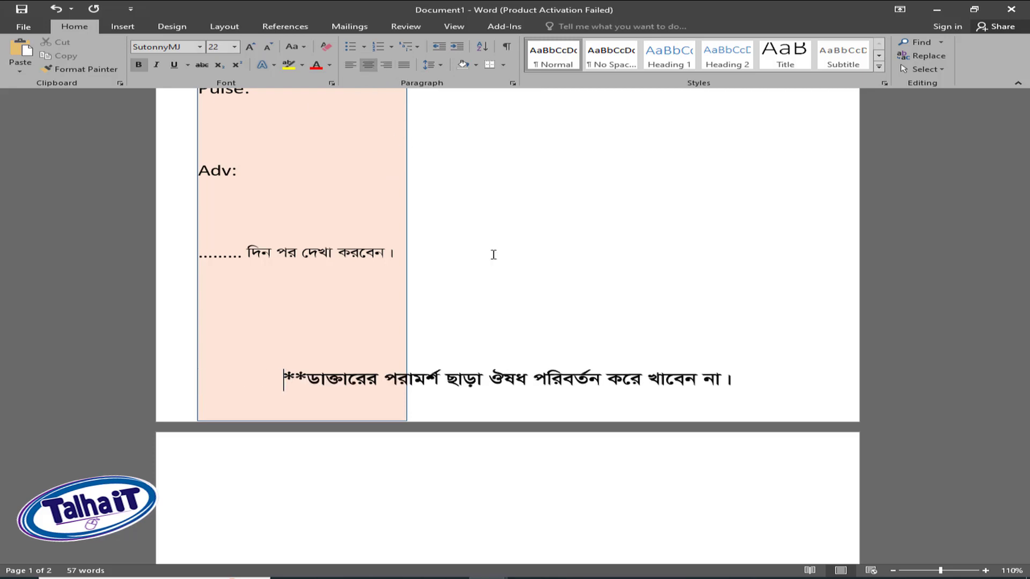
scroll(569, 363, "up", 8)
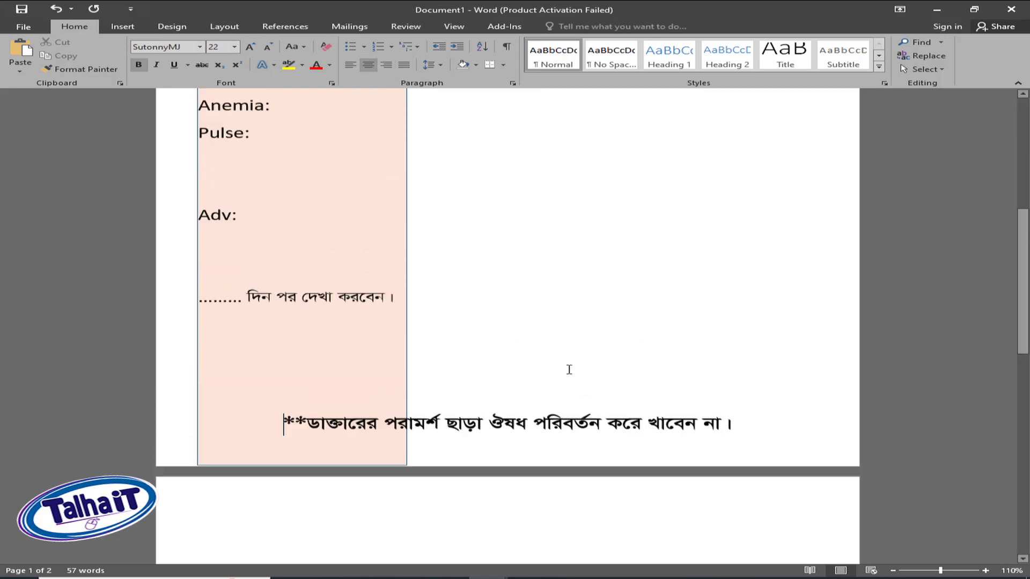
scroll(570, 366, "down", 8)
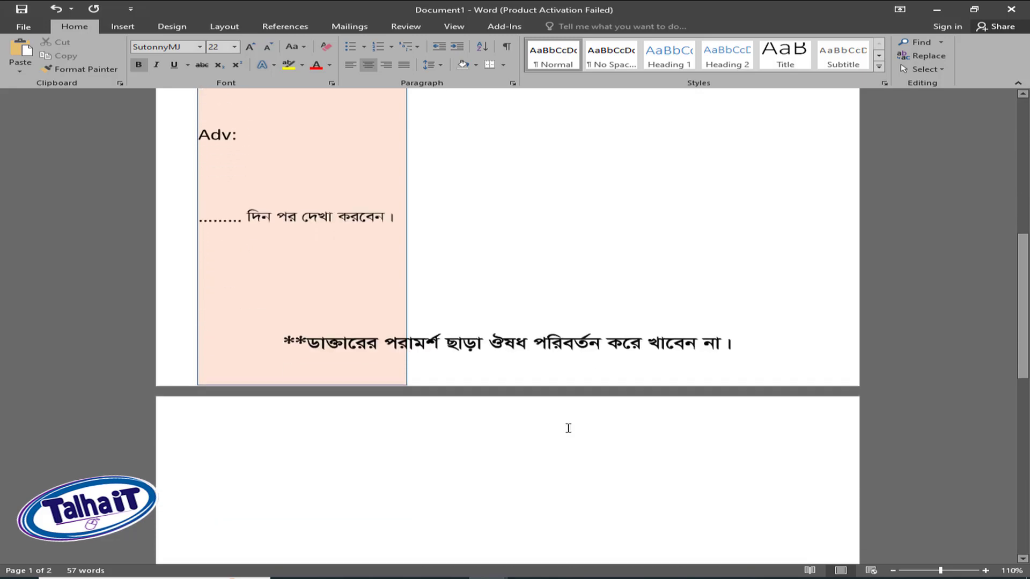
scroll(558, 391, "up", 2)
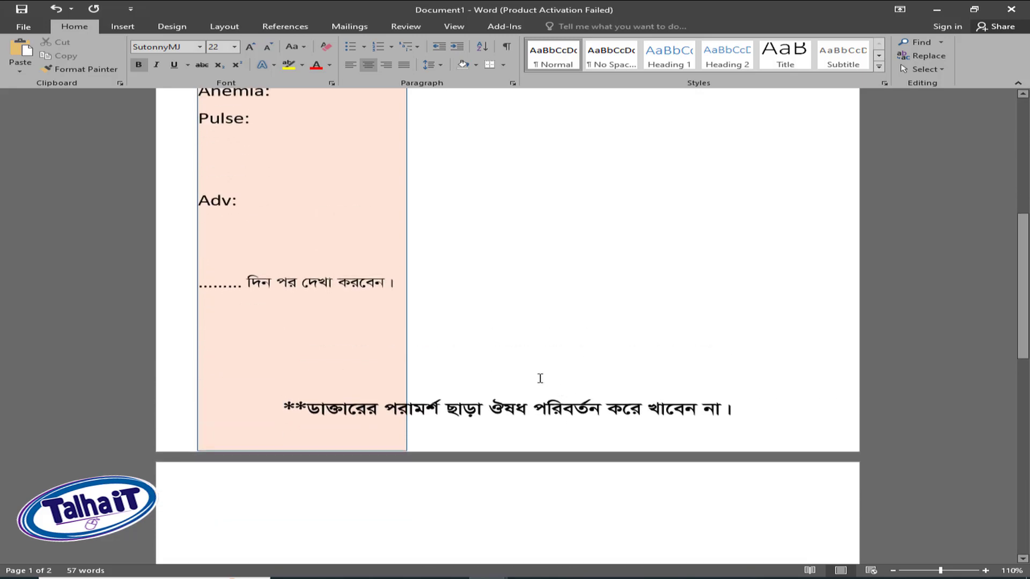
Draw a rectangle across the bottom of the page over the warning line
left_click(122, 27)
left_click(222, 60)
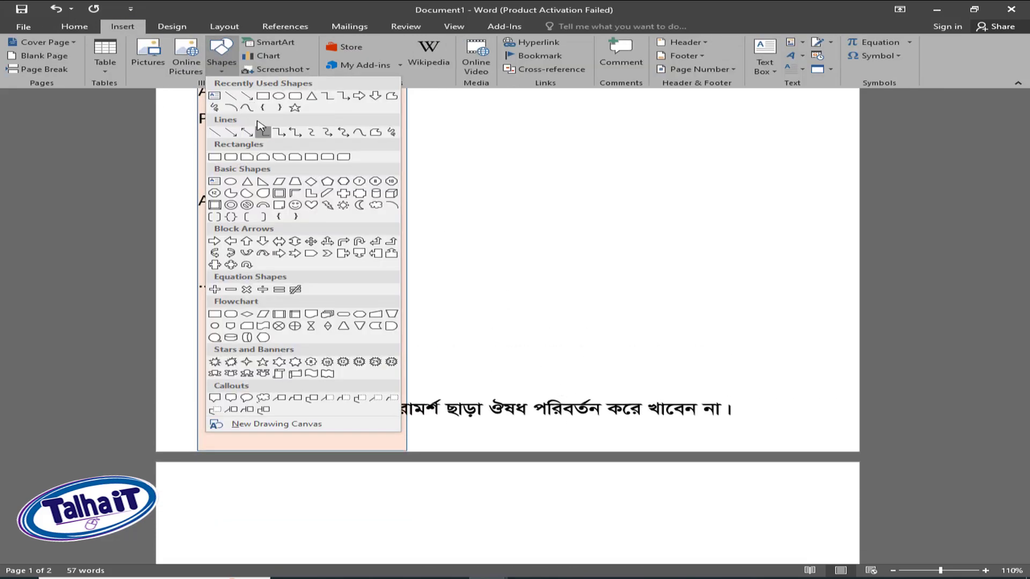
left_click(266, 100)
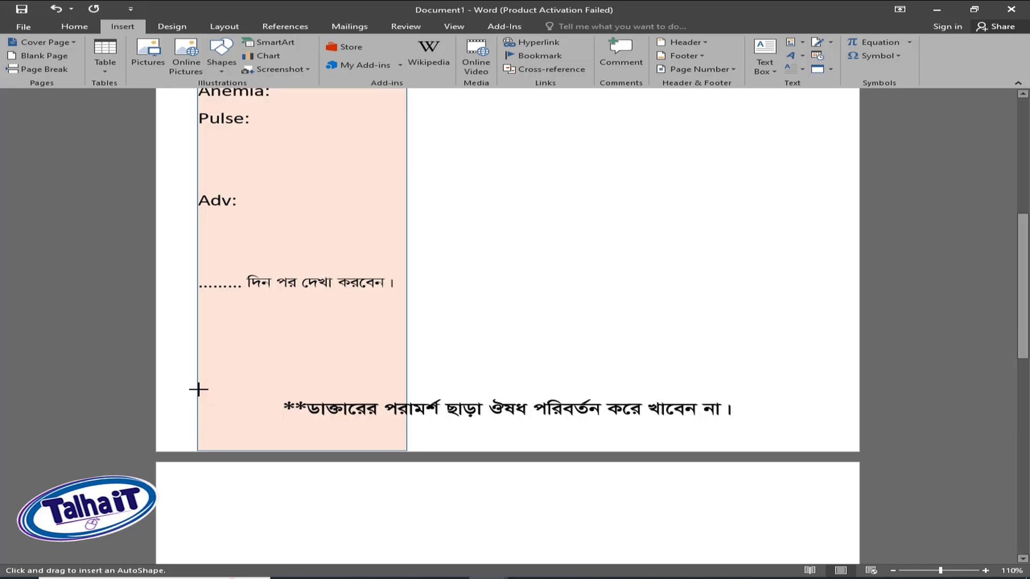
mouse_move(198, 386)
left_mouse_down()
mouse_move(285, 423)
mouse_move(728, 457)
mouse_move(862, 452)
left_mouse_up()
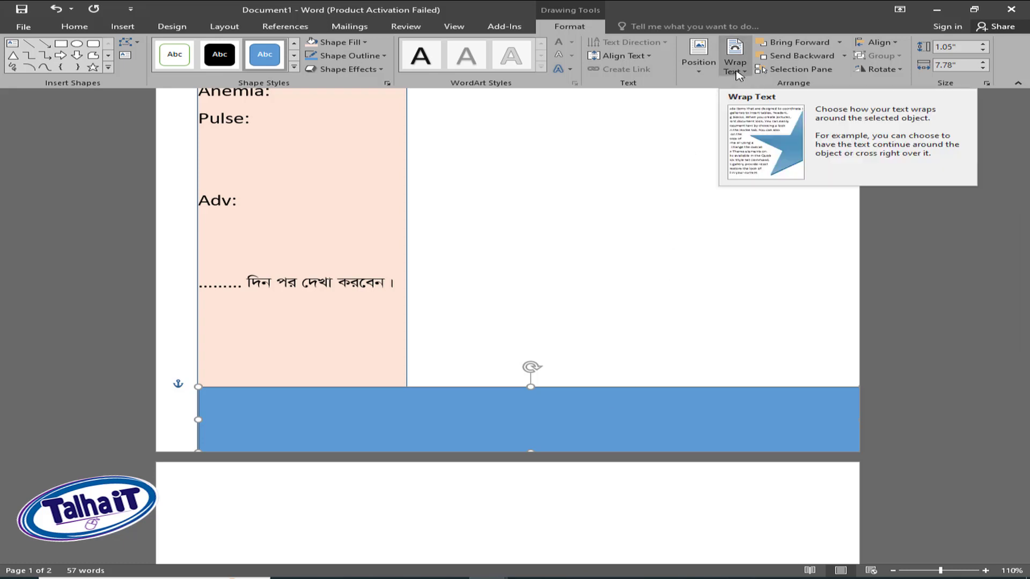
Set the rectangle's text wrapping to Behind Text
left_click(738, 73)
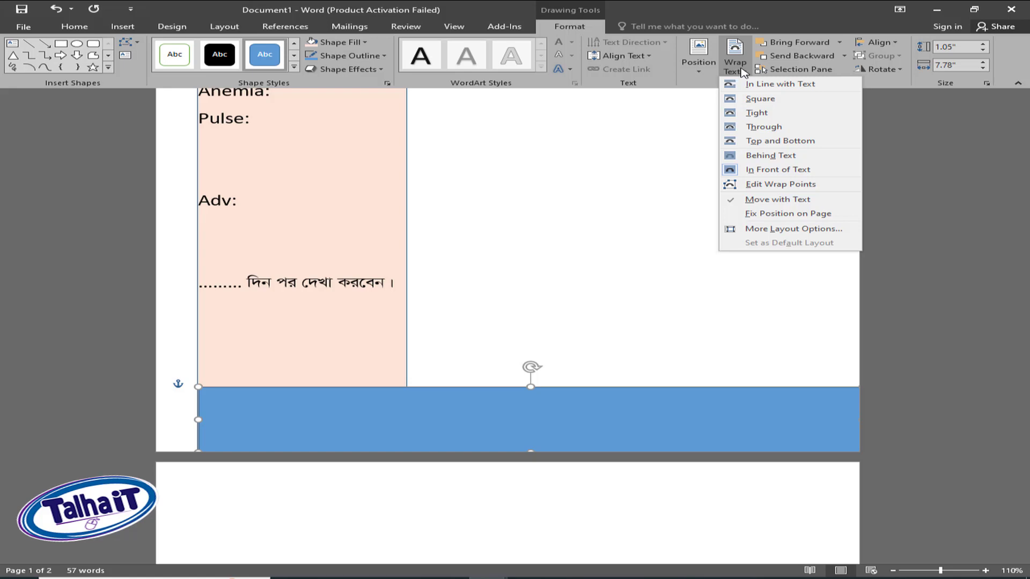
left_click(768, 157)
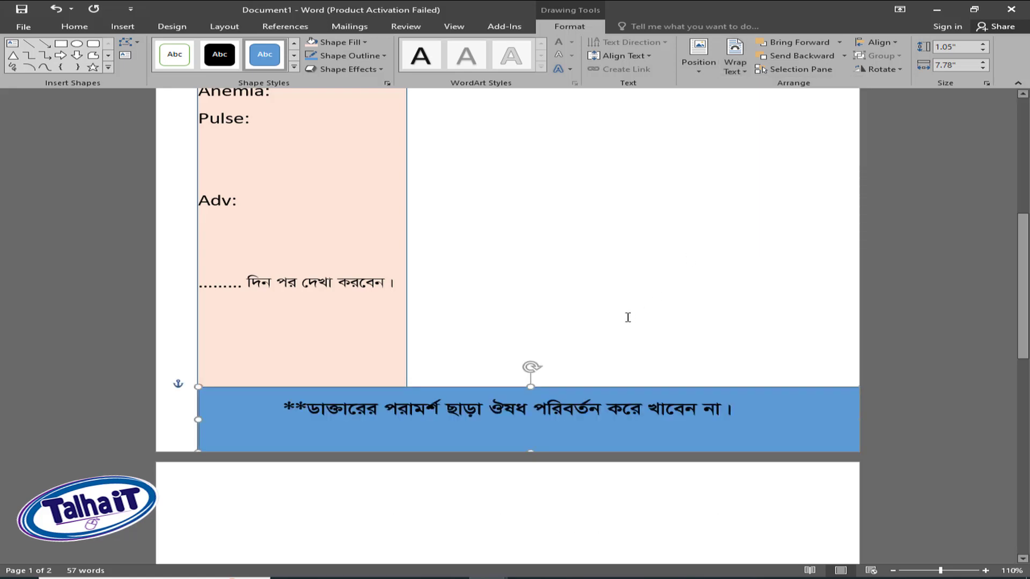
scroll(632, 356, "up", 12)
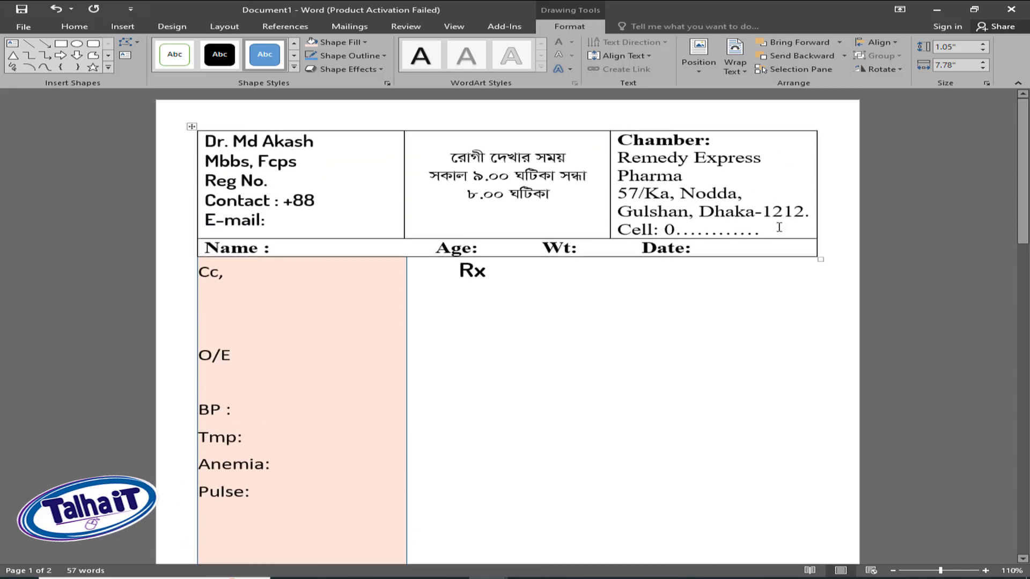
Shade the three header cells Gold, Accent 4, Lighter 60% instead of grey
left_click_drag(795, 226, 351, 153)
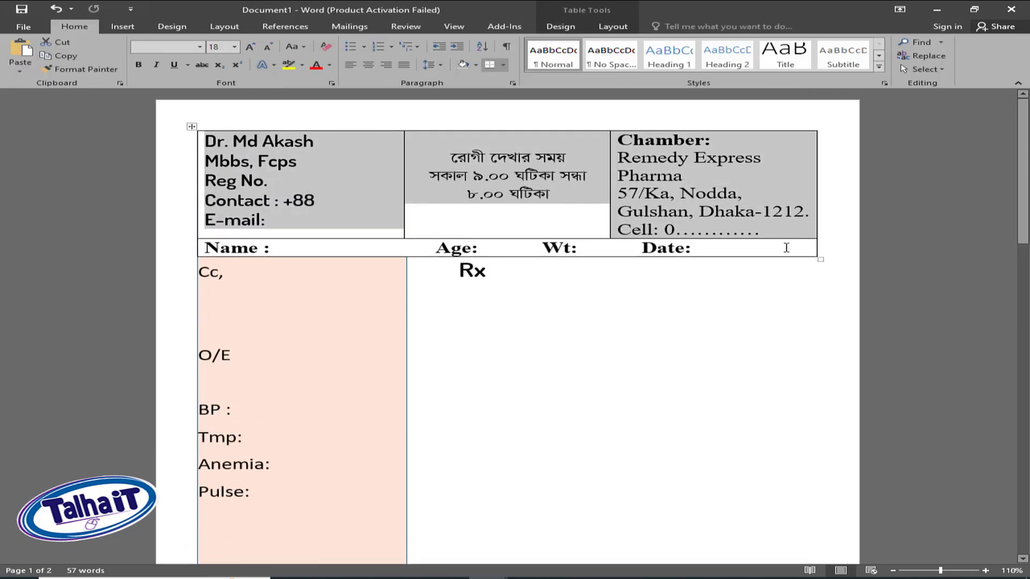
left_click(512, 196)
left_click_drag(200, 144, 695, 204)
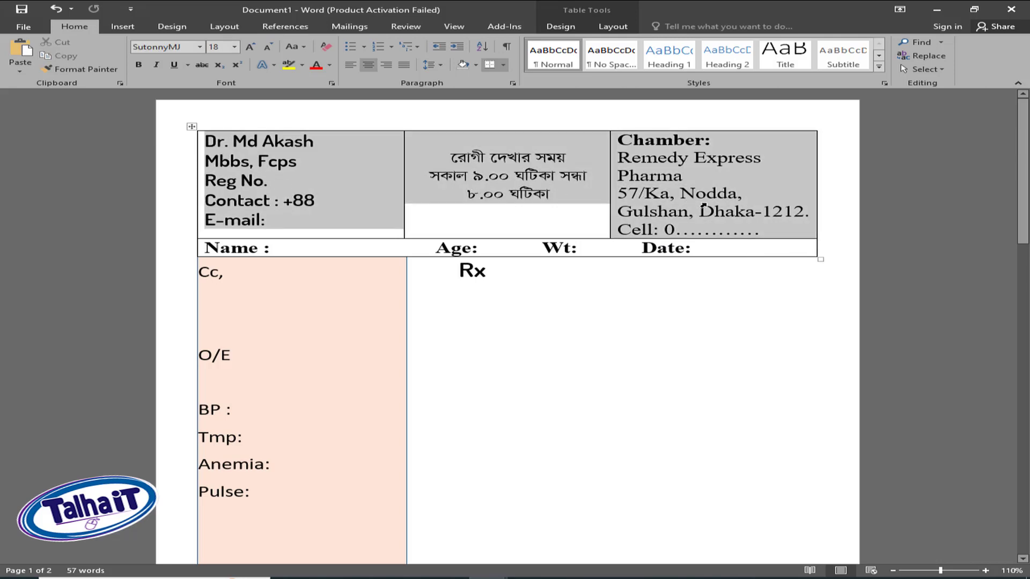
left_click(612, 30)
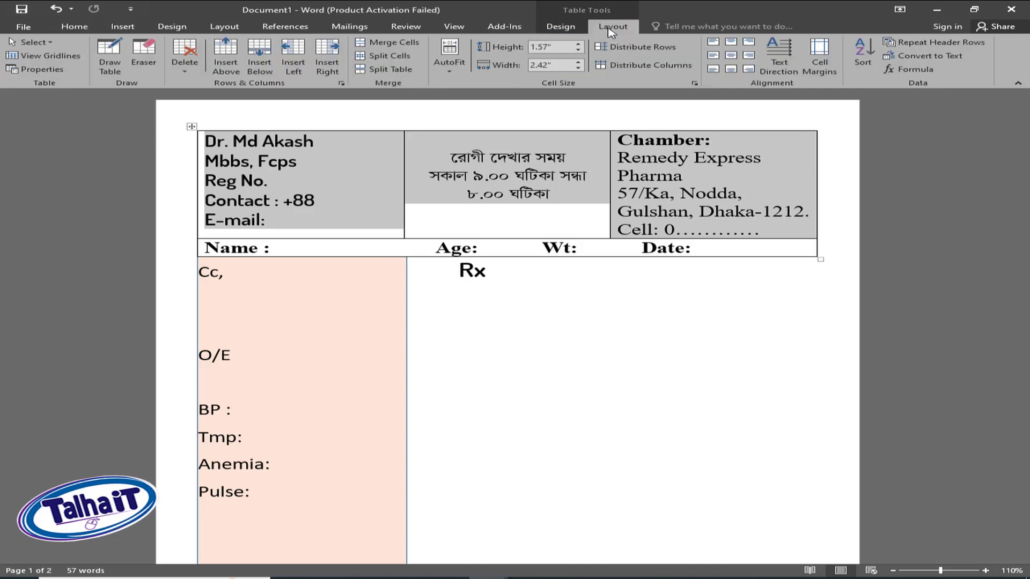
left_click(561, 30)
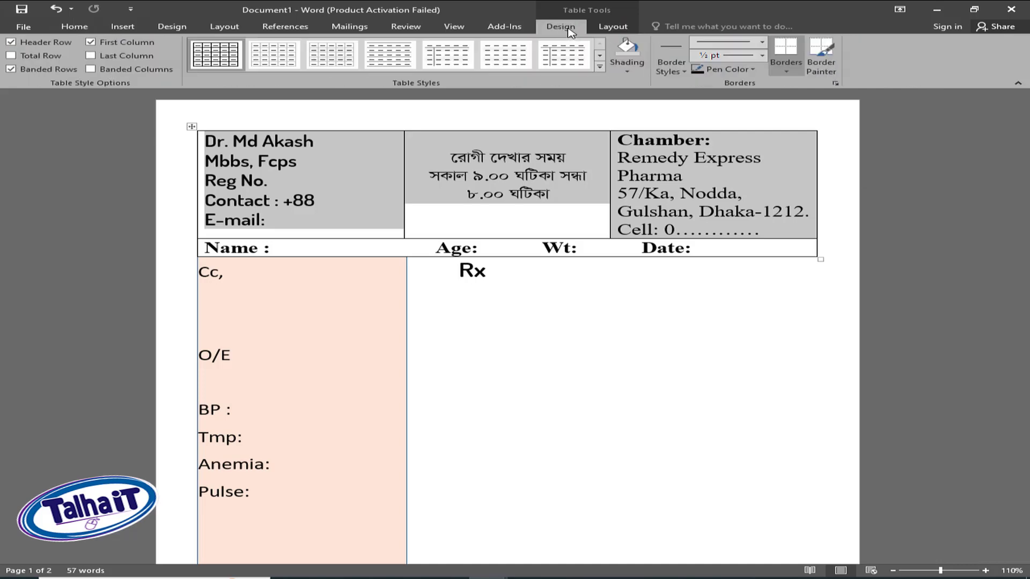
left_click(628, 71)
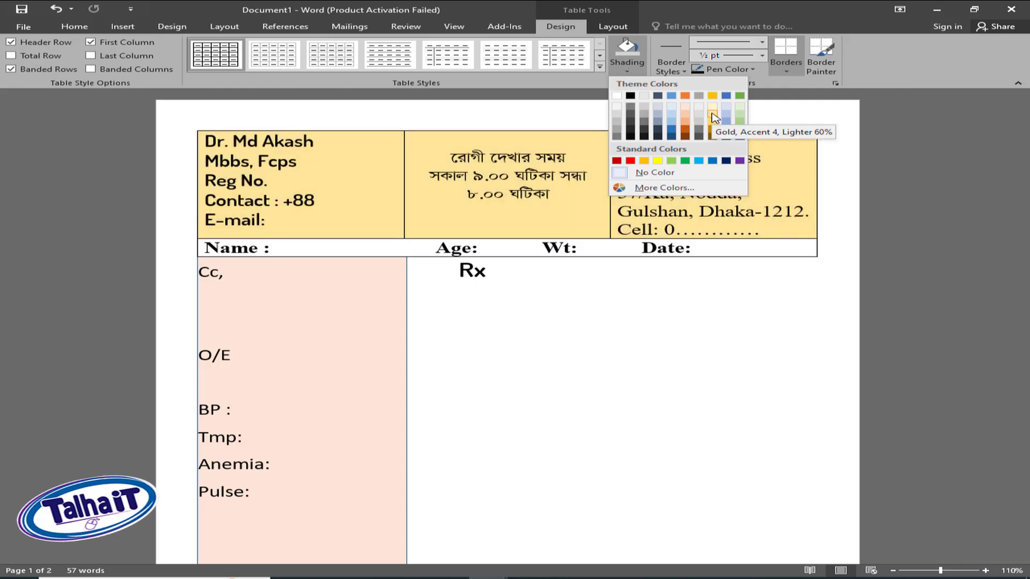
left_click(714, 117)
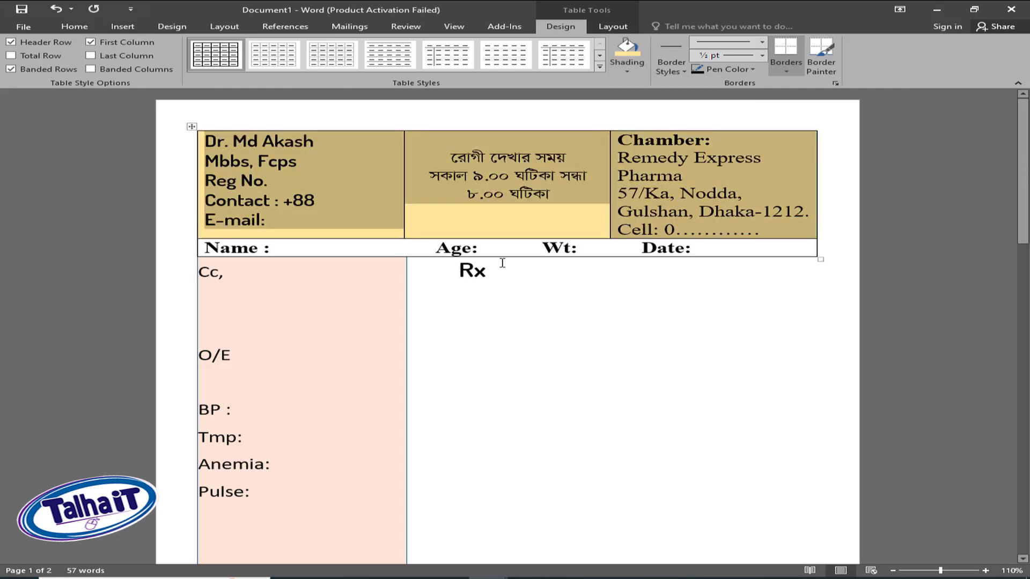
left_click(501, 262)
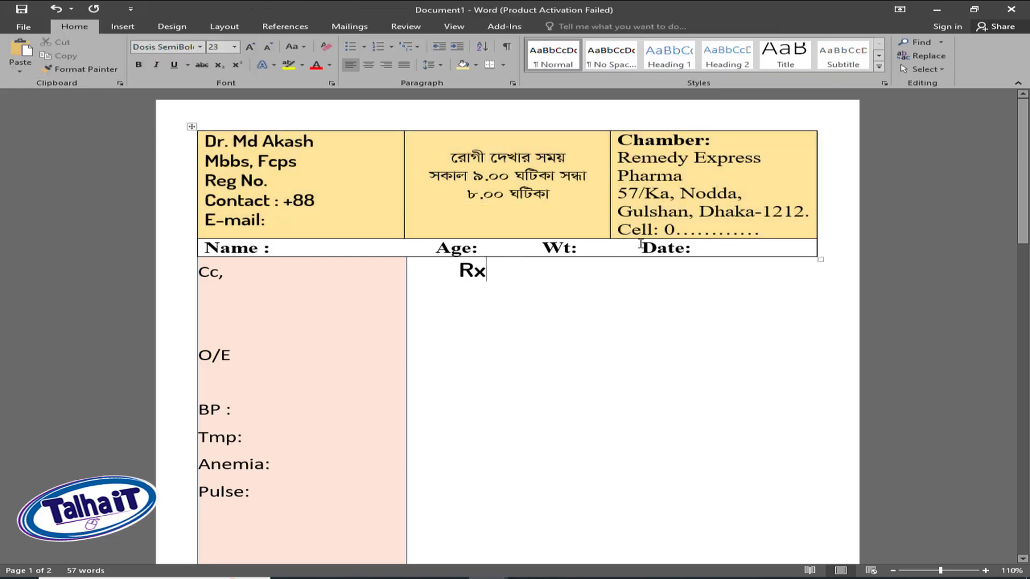
left_click(196, 252)
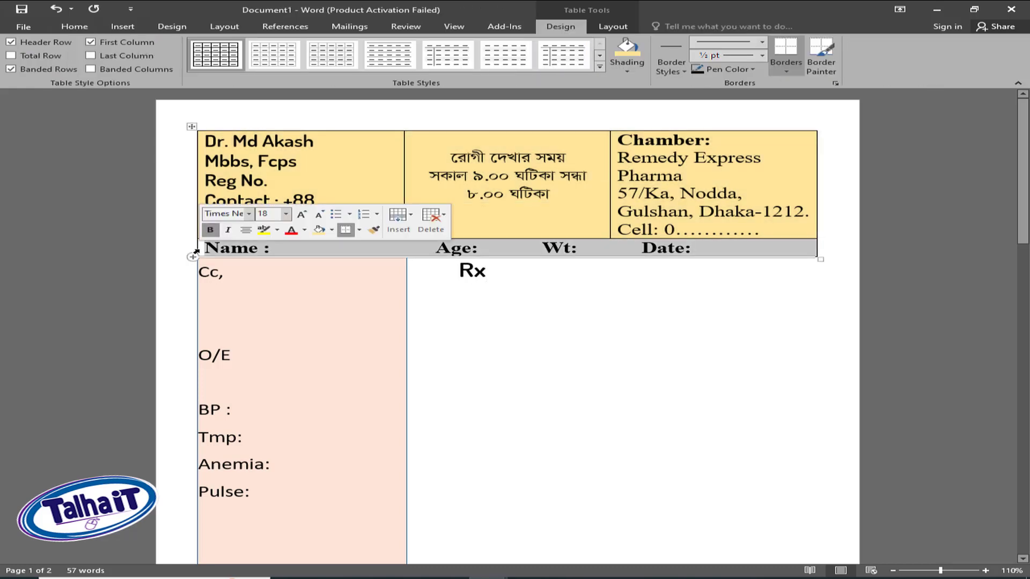
left_click(630, 73)
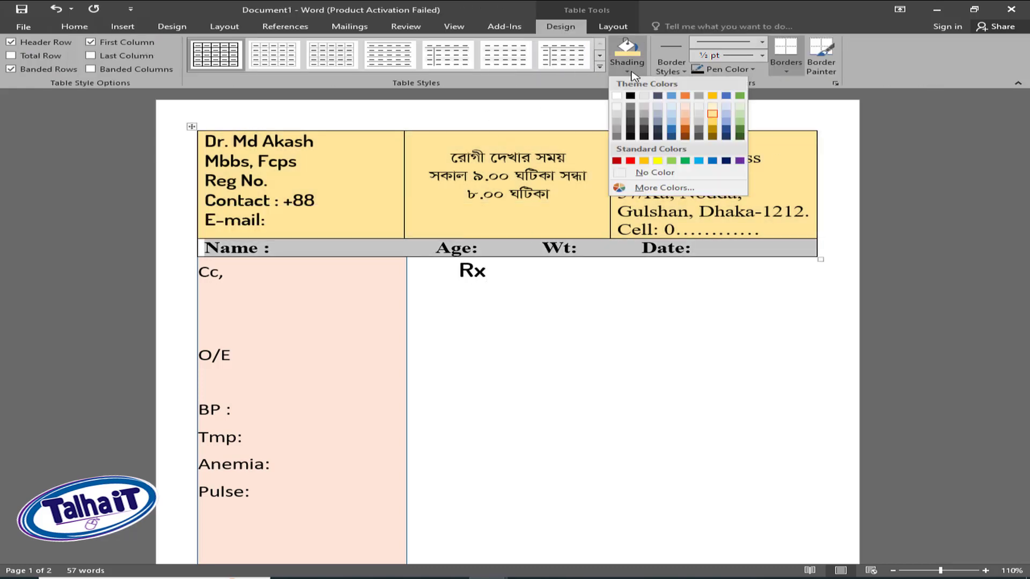
left_click(616, 161)
scroll(615, 276, "down", 4)
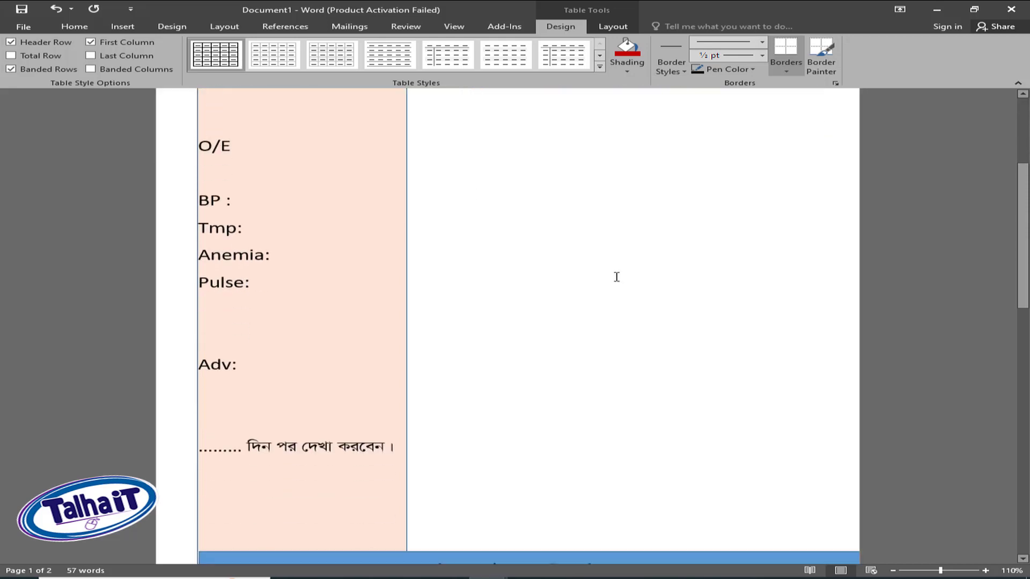
scroll(614, 276, "up", 4)
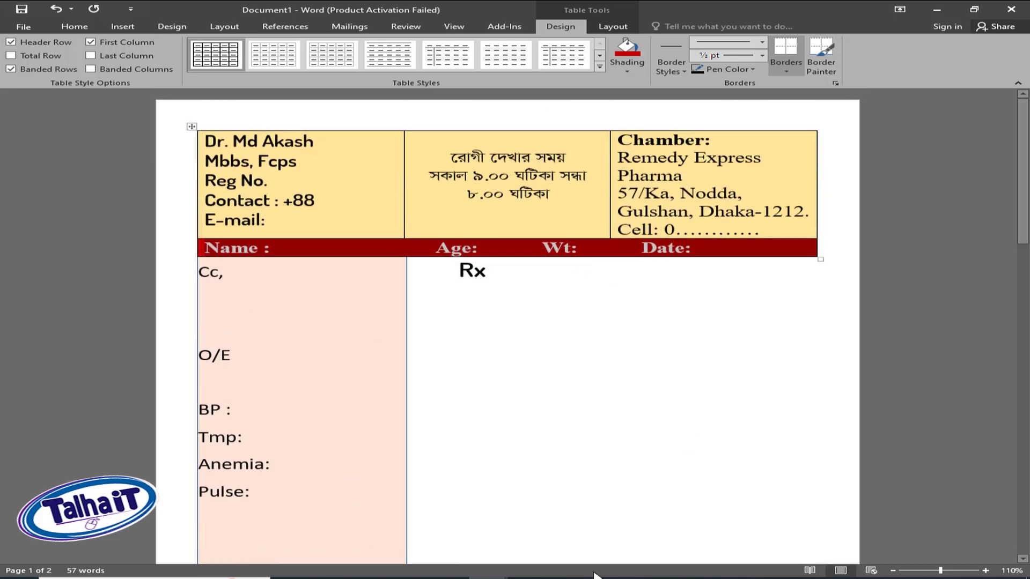
mouse_move(487, 577)
left_click(413, 546)
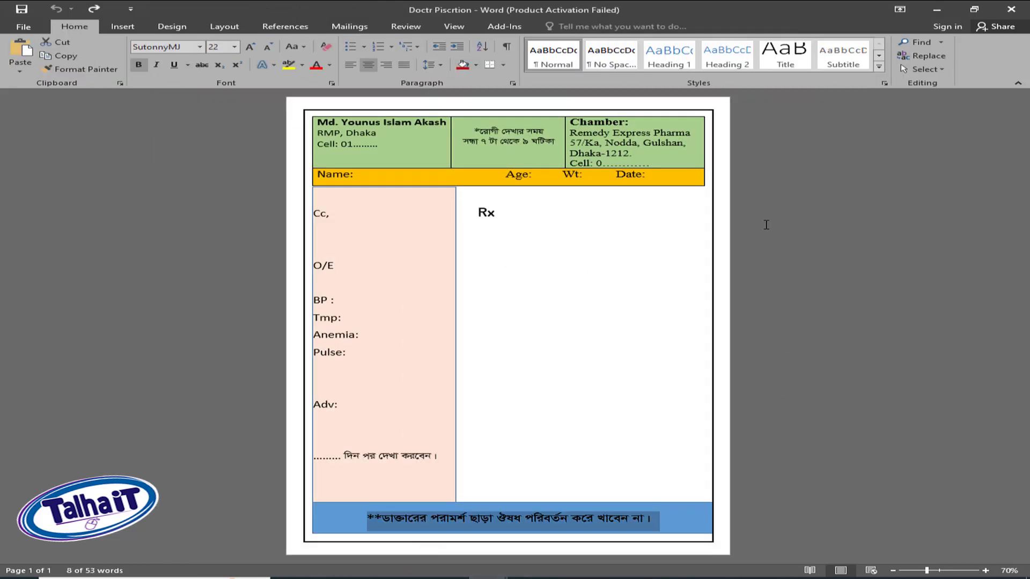
mouse_move(651, 569)
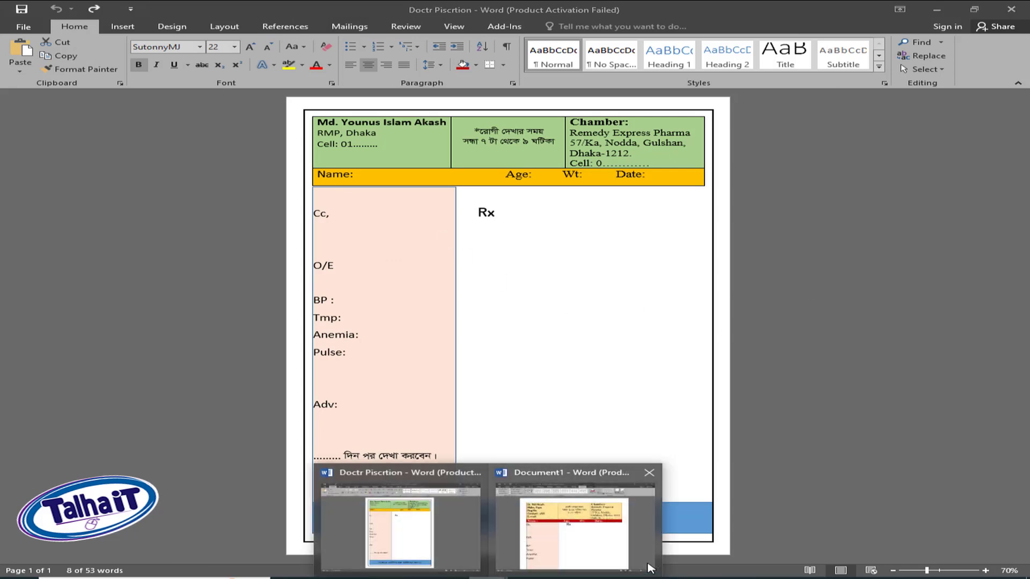
left_click(568, 551)
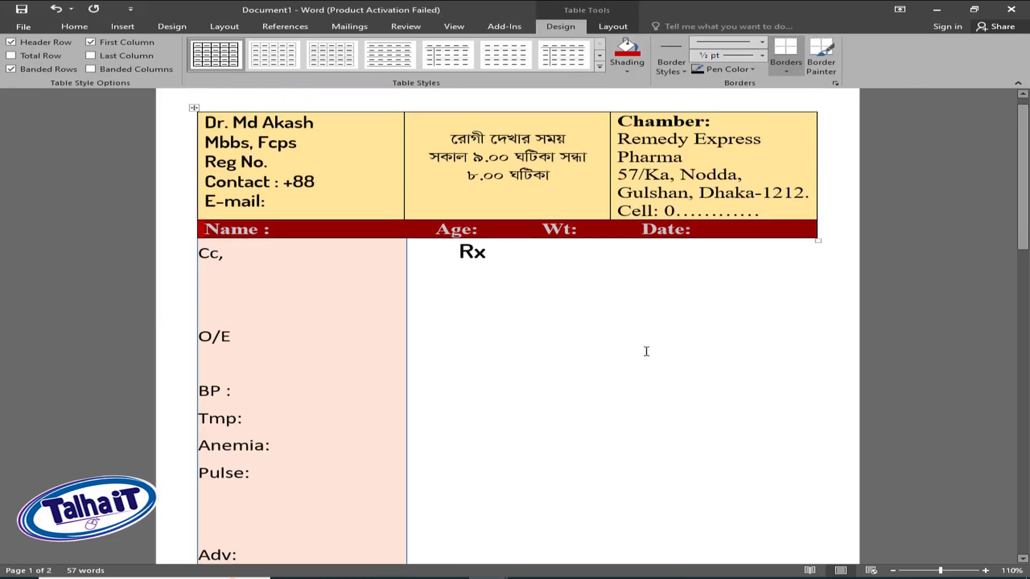
left_click(123, 27)
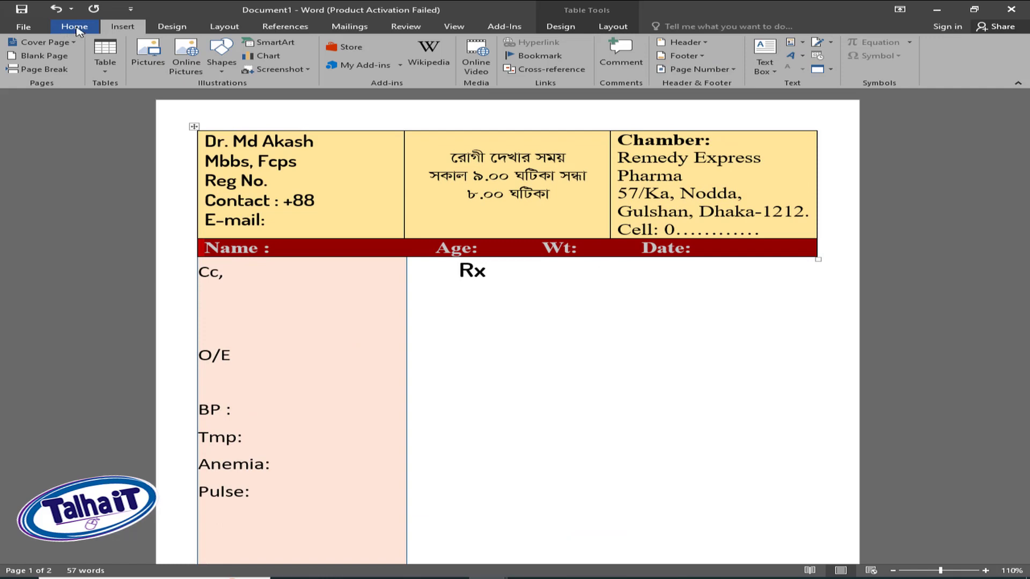
Apply a 3 pt Box page border
left_click(78, 31)
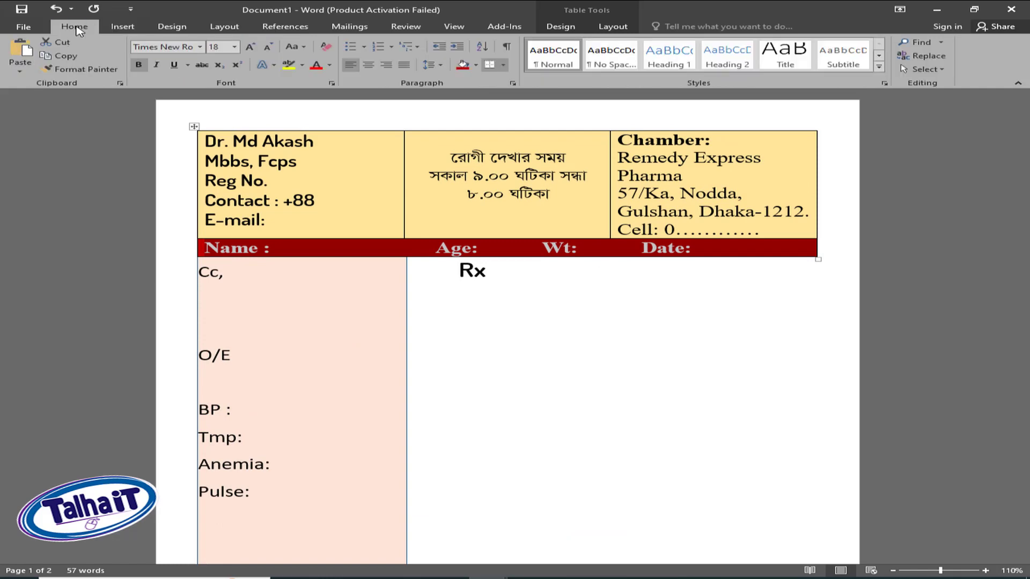
left_click(172, 33)
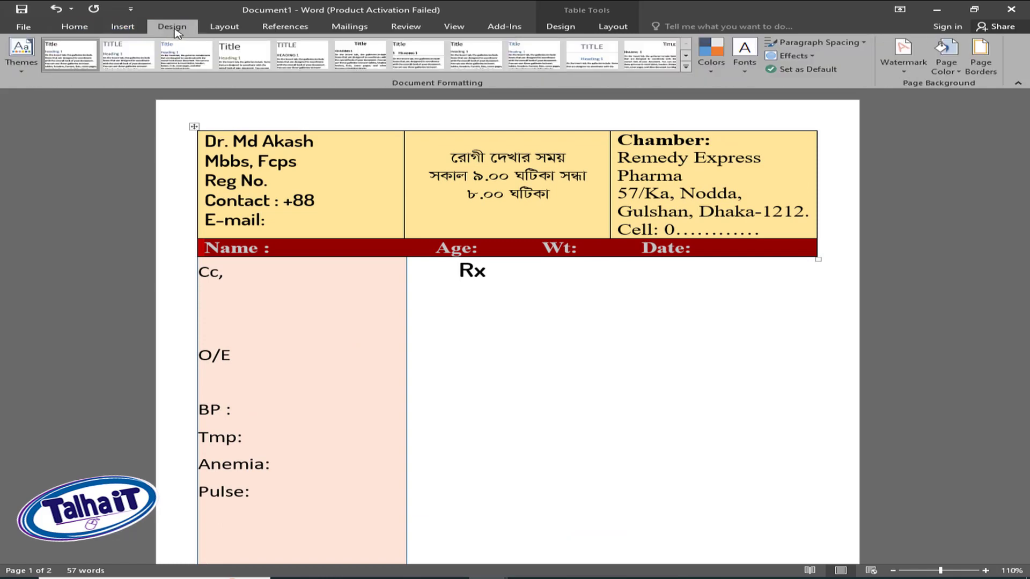
left_click(982, 64)
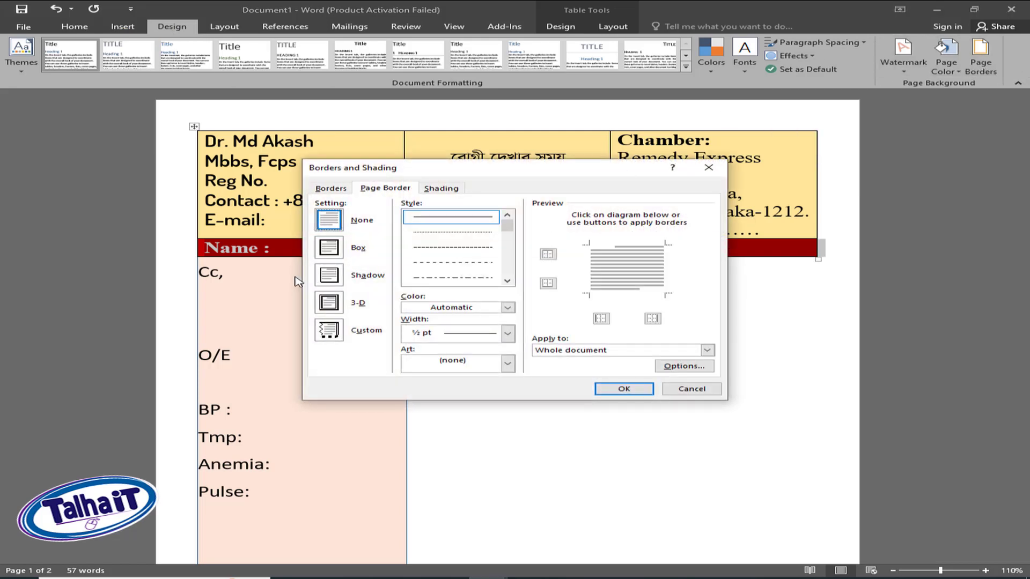
left_click(329, 248)
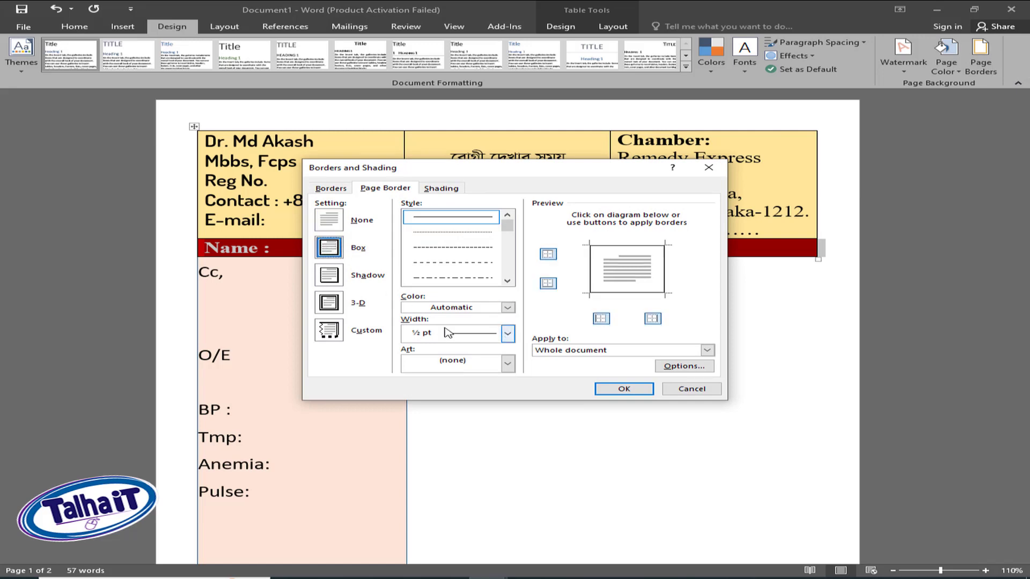
left_click(464, 336)
left_click(460, 334)
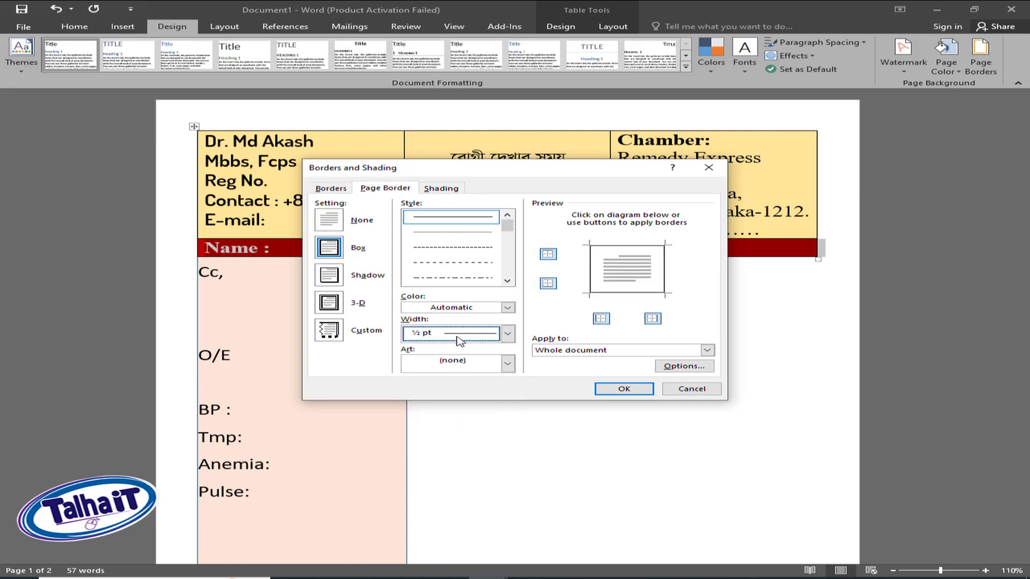
left_click(460, 334)
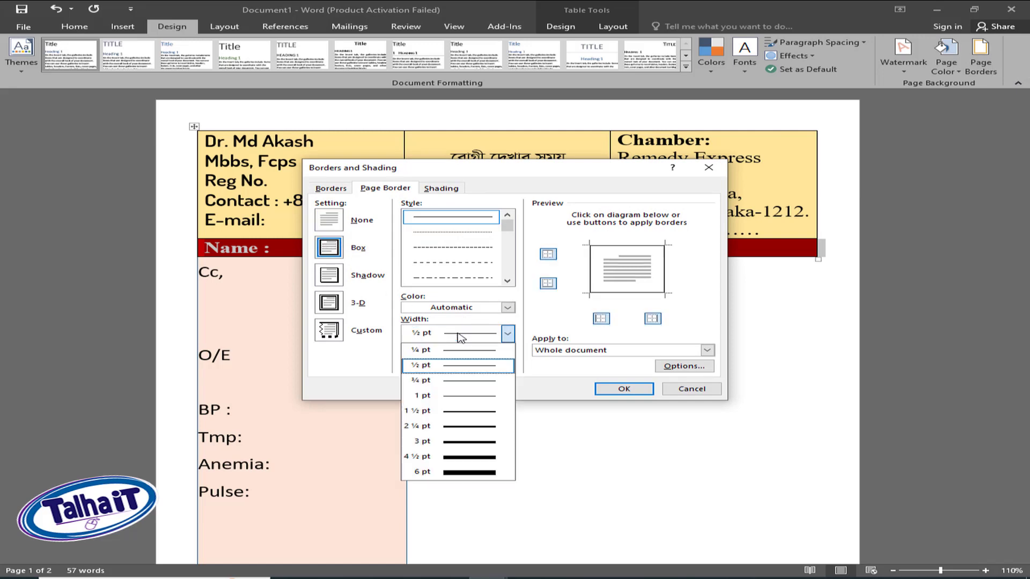
left_click(469, 442)
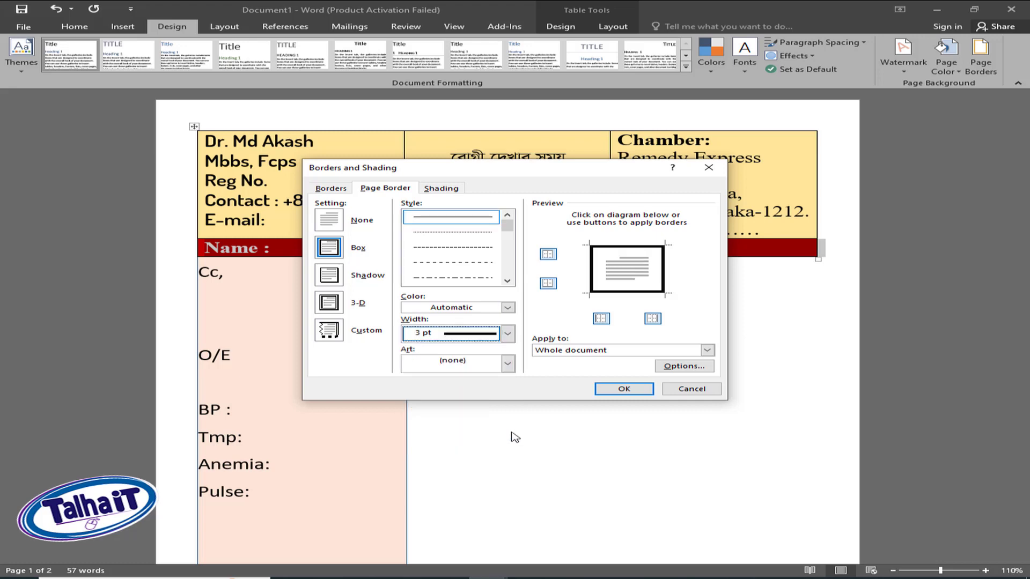
left_click(625, 390)
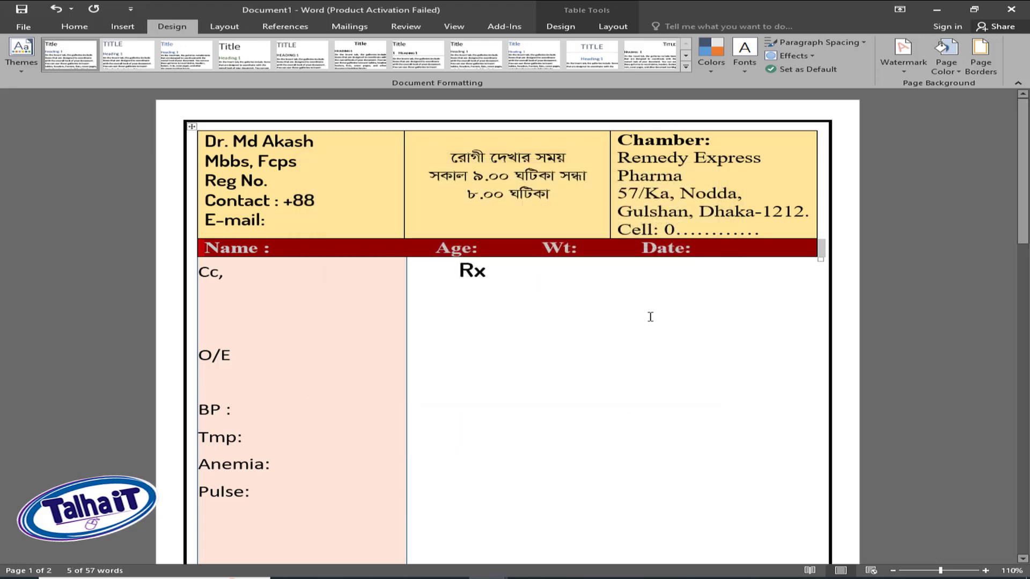
scroll(667, 413, "down", 6)
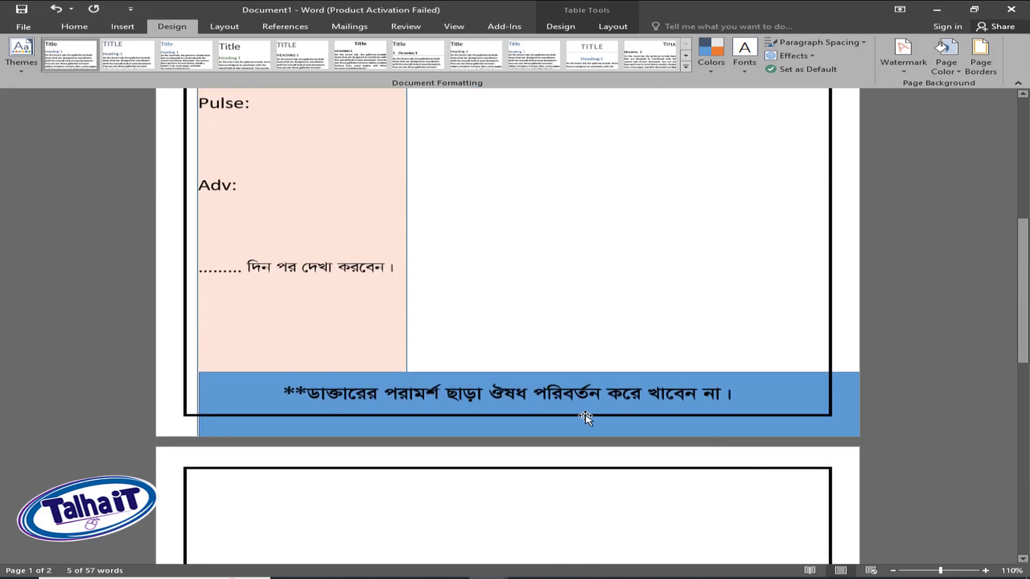
Change the page border to a thick-thin line style
left_click(993, 74)
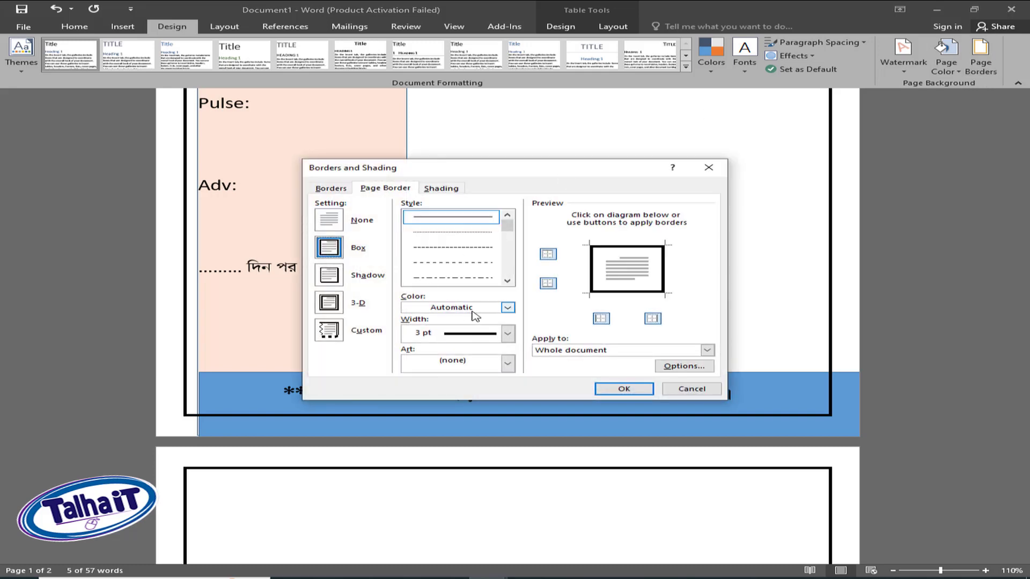
left_click_drag(507, 223, 509, 240)
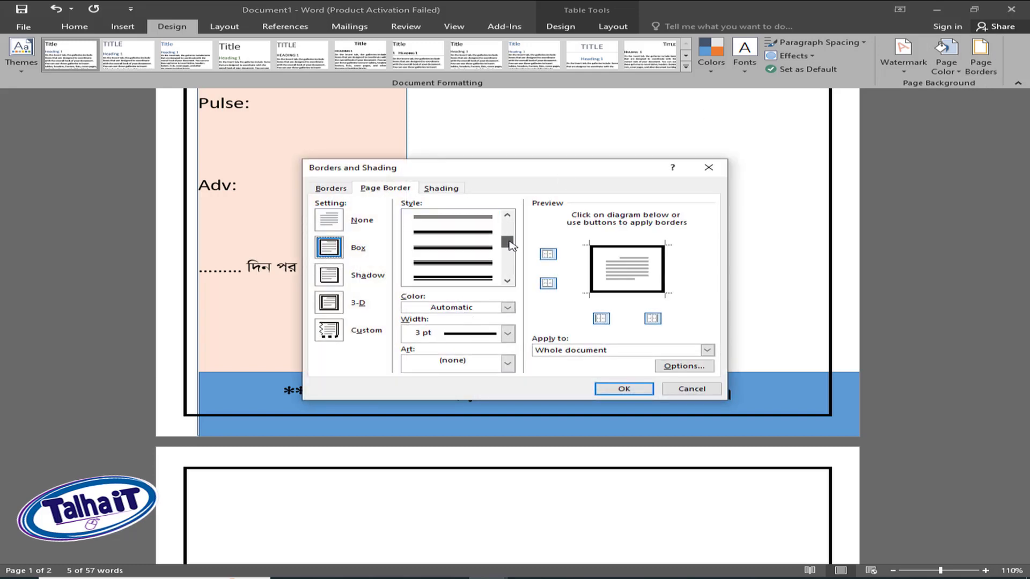
left_click(456, 237)
left_click(623, 389)
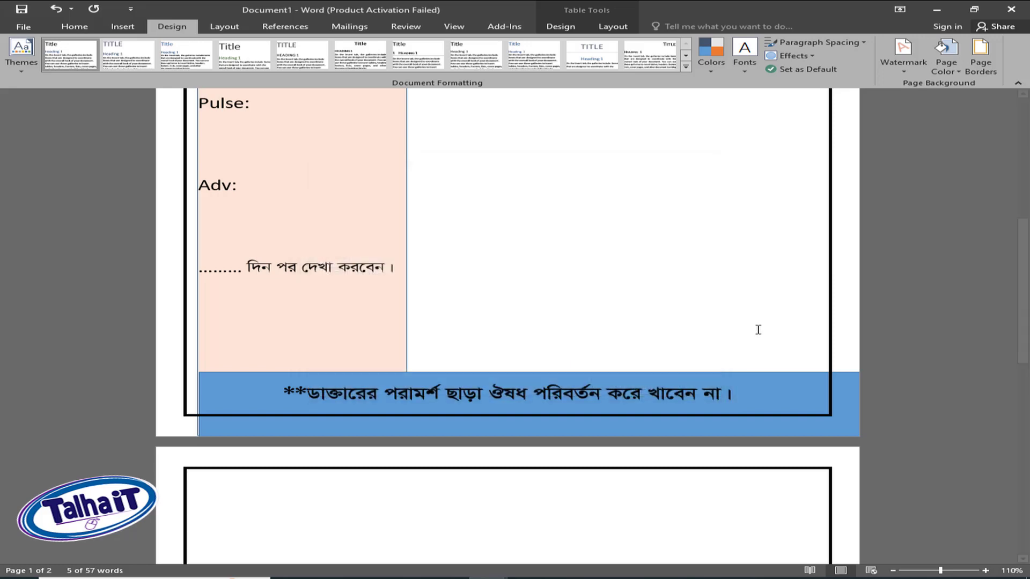
scroll(568, 315, "up", 8)
scroll(343, 241, "up", 2)
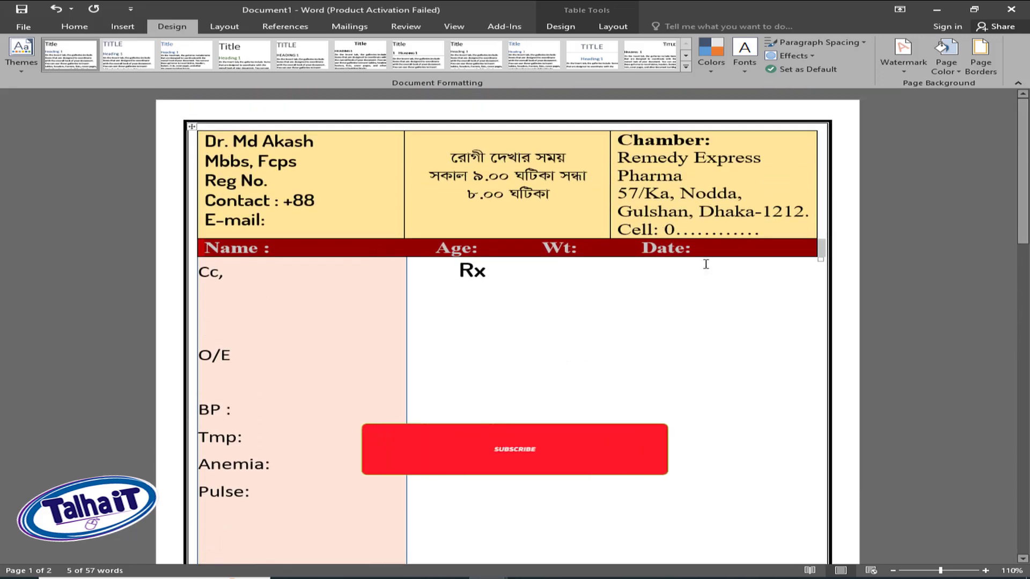
scroll(629, 298, "down", 2)
scroll(627, 299, "down", 6)
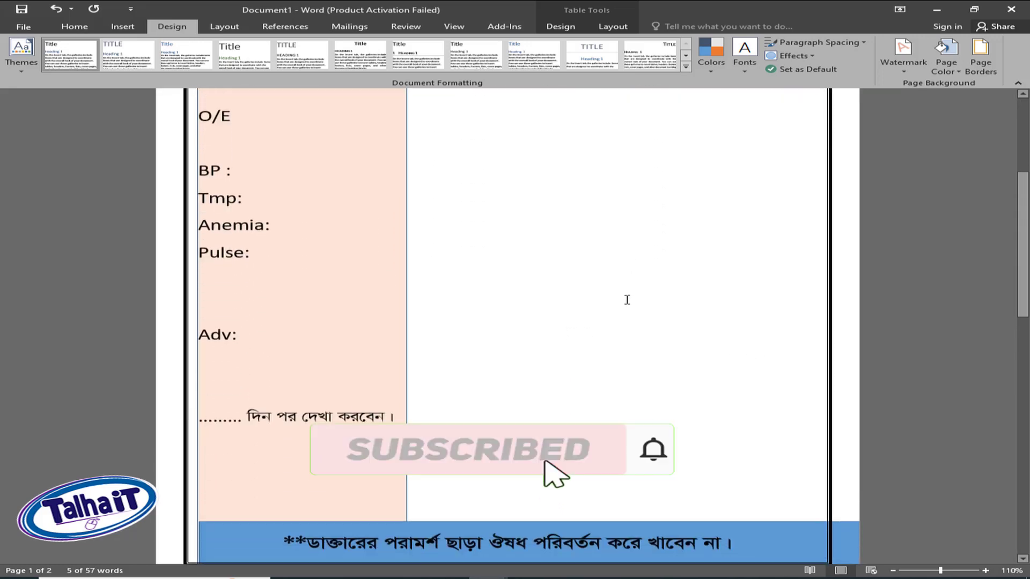
scroll(627, 298, "down", 3, "ctrl")
scroll(638, 342, "up", 3)
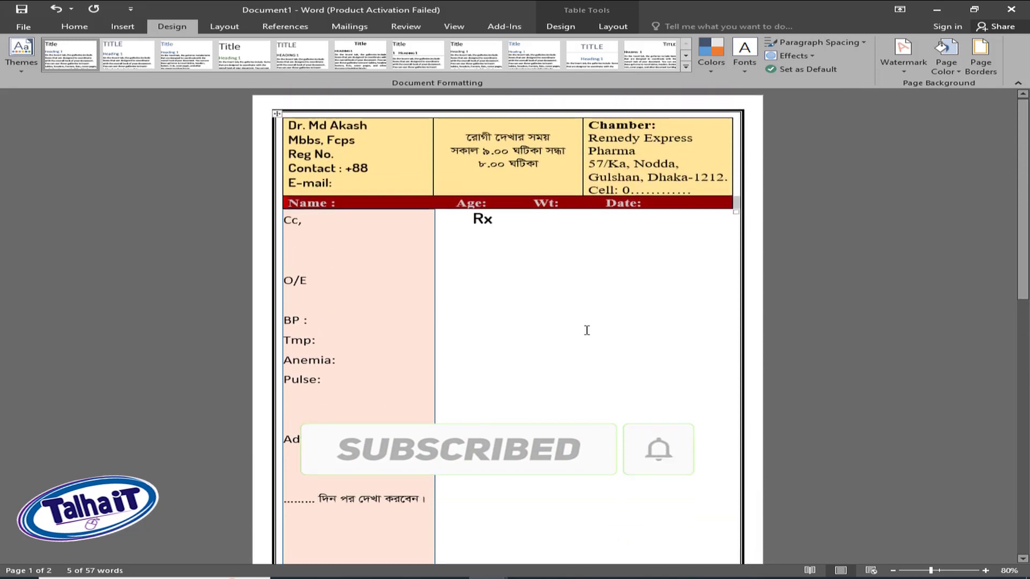
scroll(603, 355, "up", 1, "ctrl")
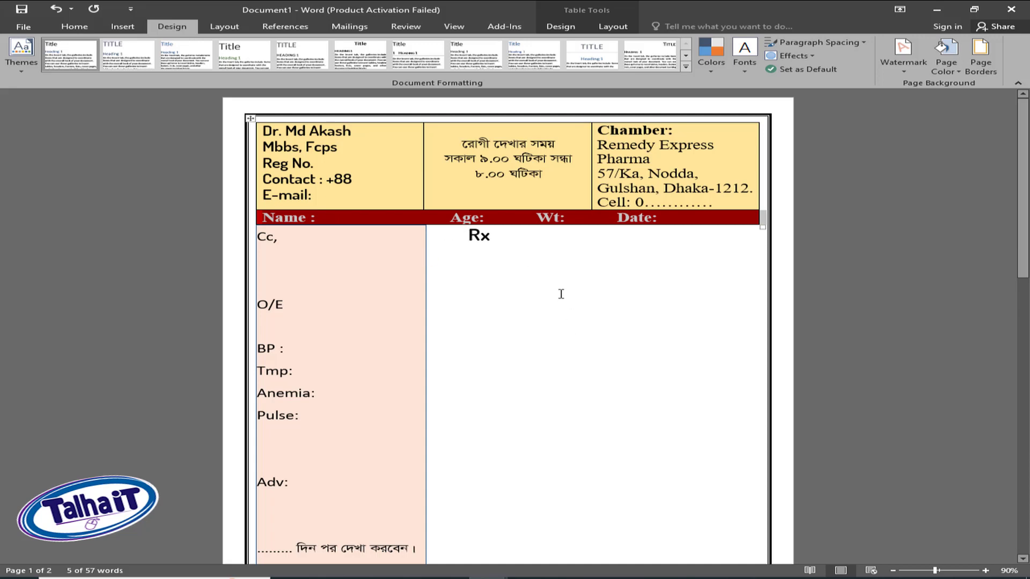
scroll(561, 294, "down", 5)
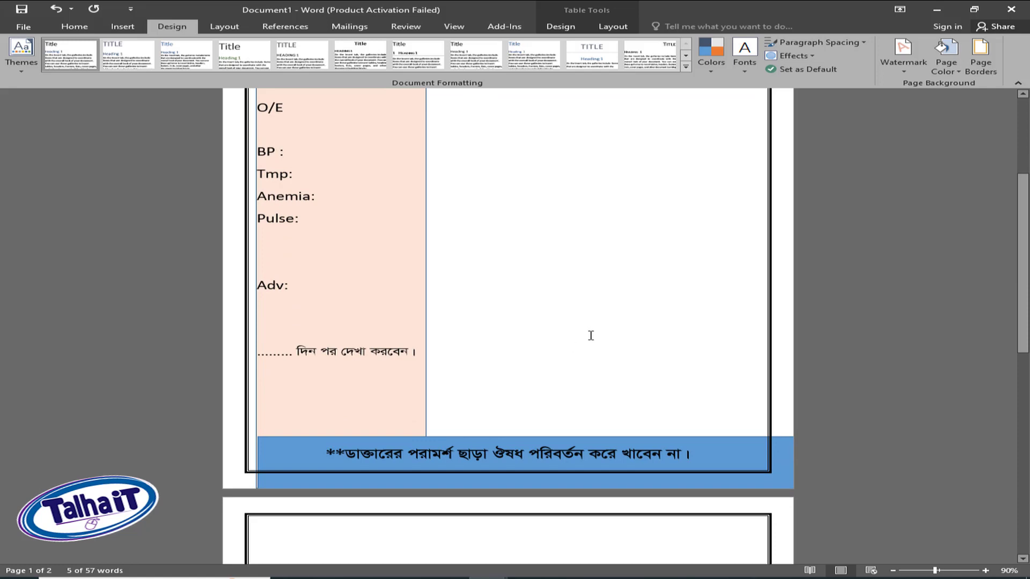
scroll(591, 335, "up", 5)
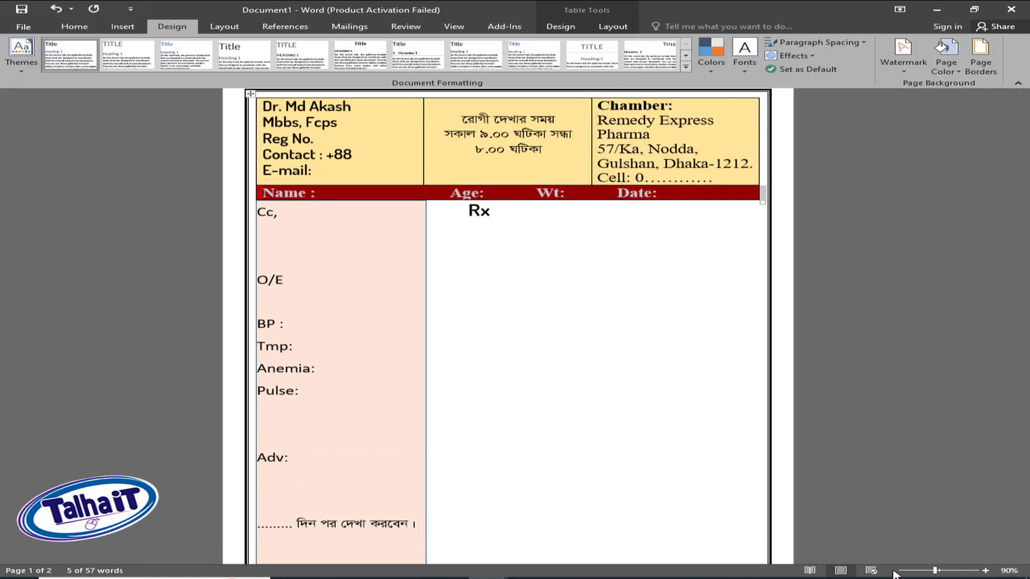
left_click(894, 571)
left_click(893, 572)
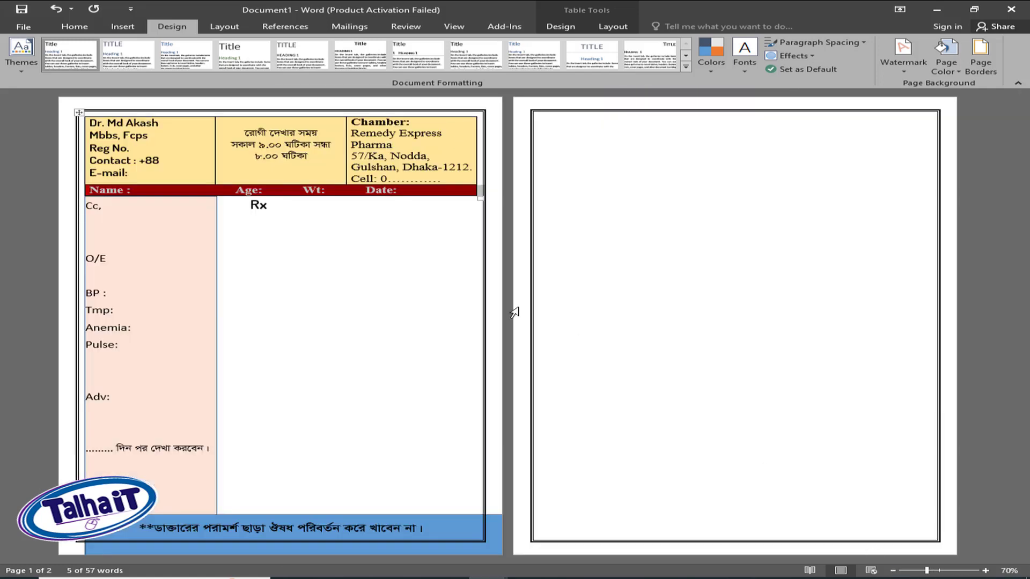